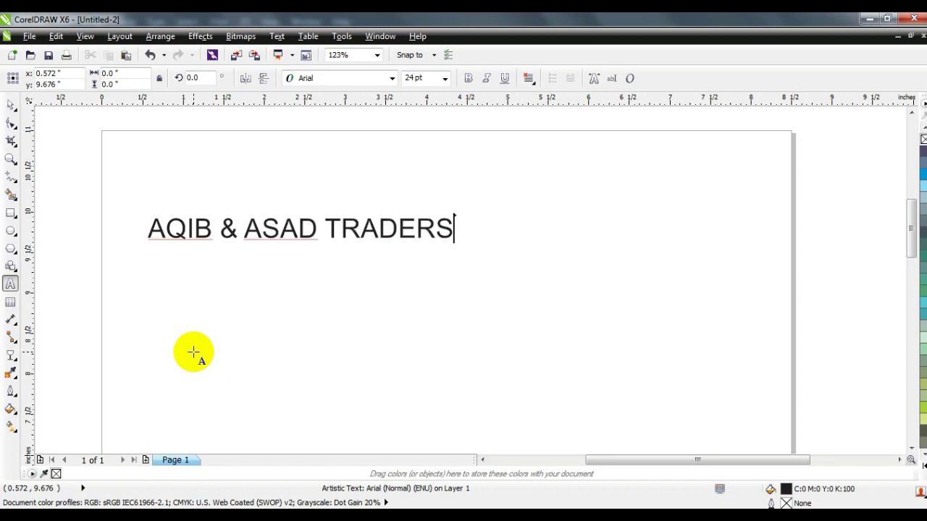
Make the AQIB & ASAD TRADERS title bold and move it to the top centre of the page.
left_click(10, 105)
left_click(468, 78)
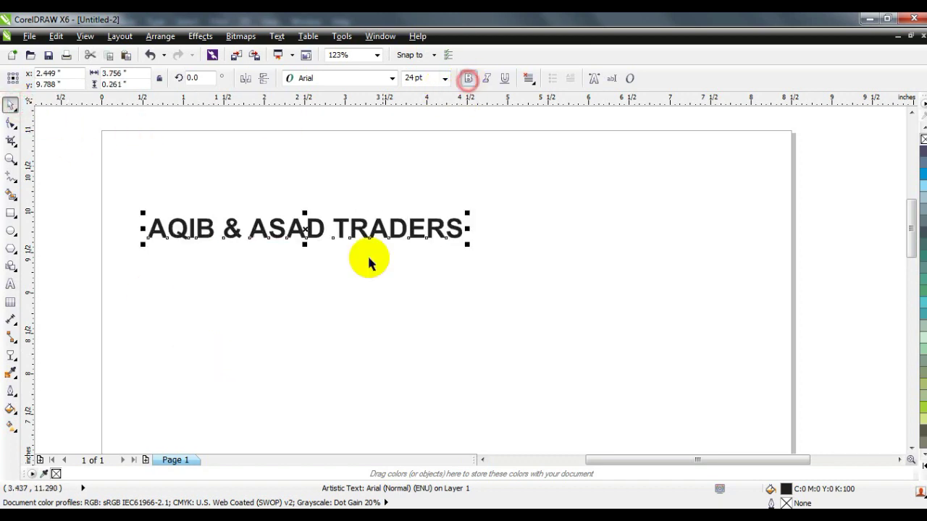
left_click_drag(367, 236, 475, 166)
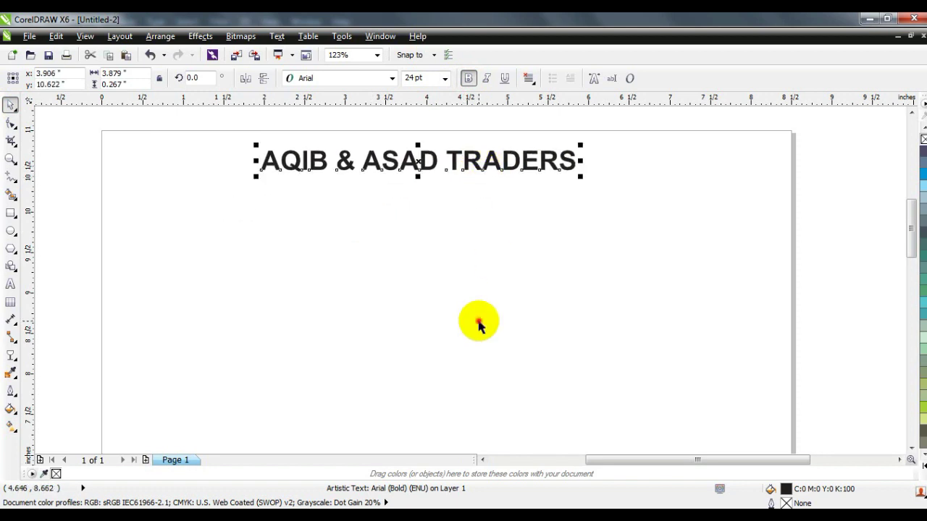
left_click(478, 324)
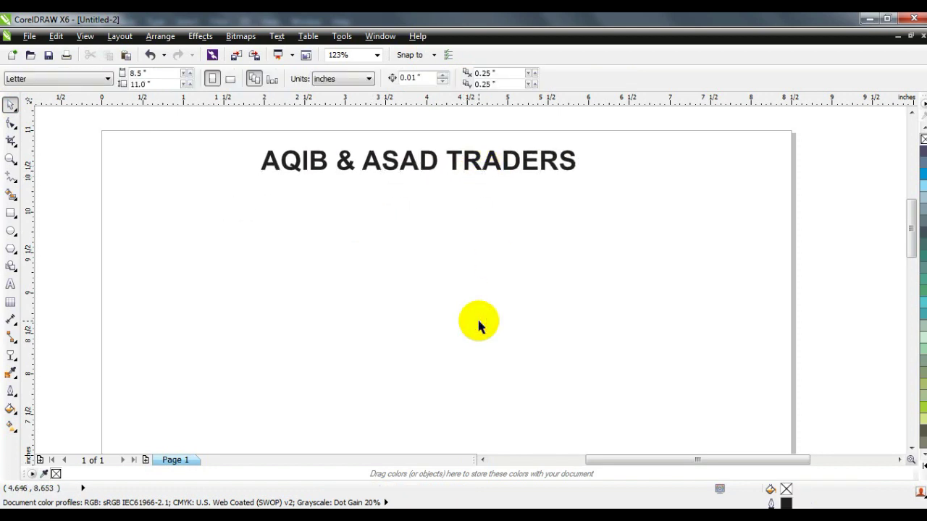
Duplicate the title below the original and shorten the copy's wording to A & A TRADERS.
left_click_drag(393, 166, 419, 245)
right_click(419, 246)
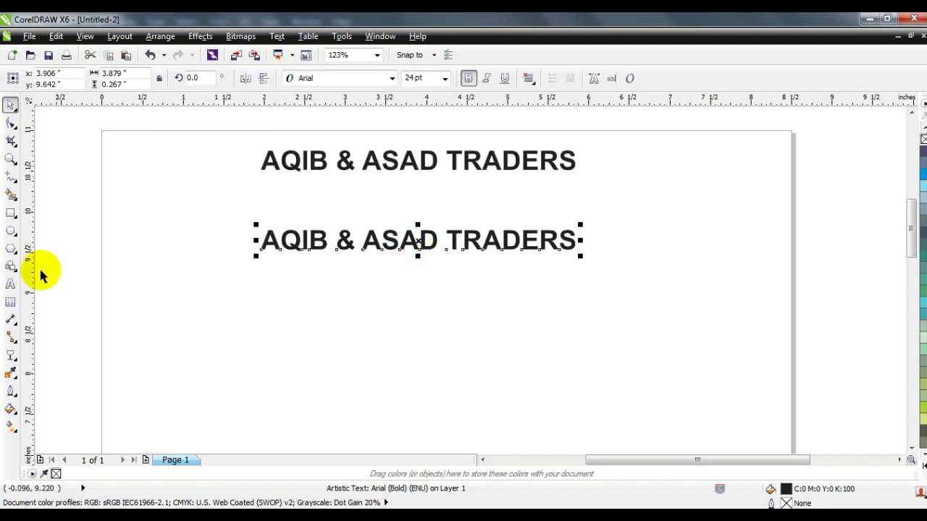
left_click(10, 283)
left_click(278, 238)
left_click_drag(301, 234, 377, 242)
key("Delete")
key("Delete")
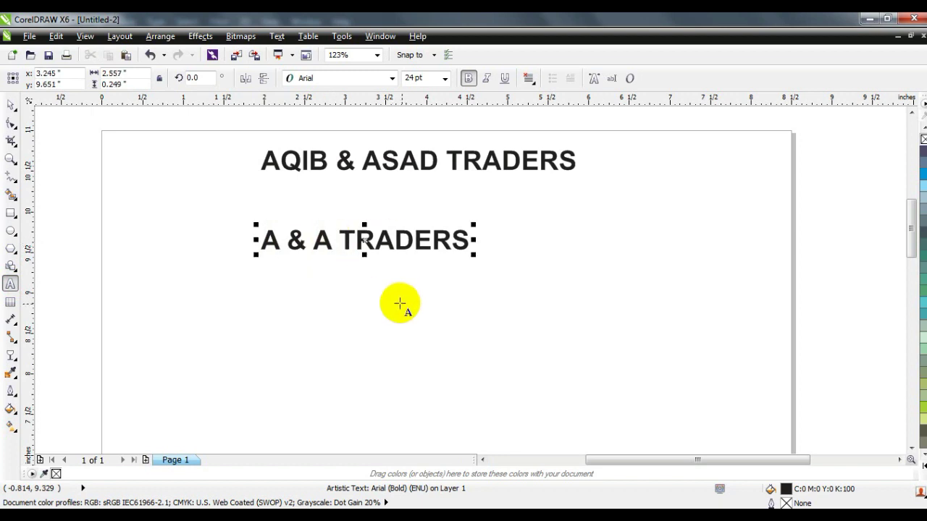
Cut TRADERS out of the shortened text and paste it below as a separate text object.
left_click_drag(342, 236, 467, 238)
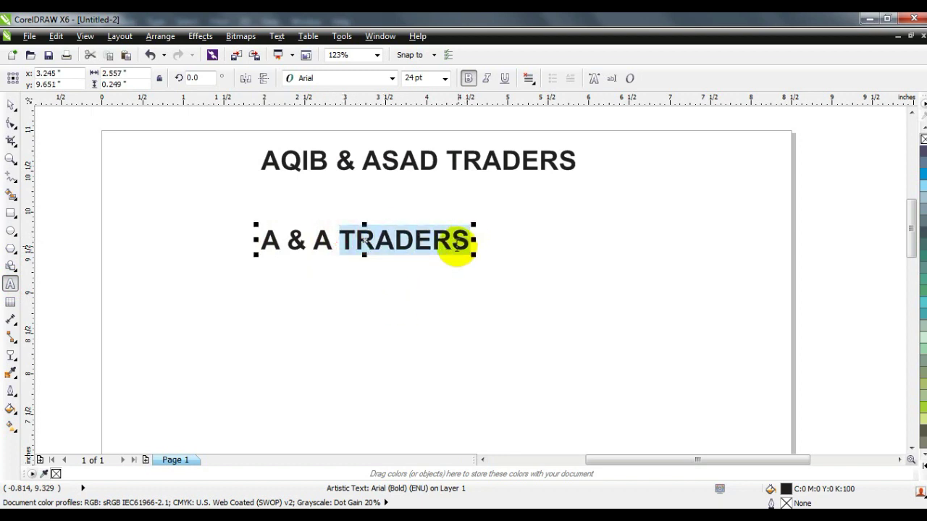
key("ctrl+x")
left_click(331, 326)
key("ctrl+v")
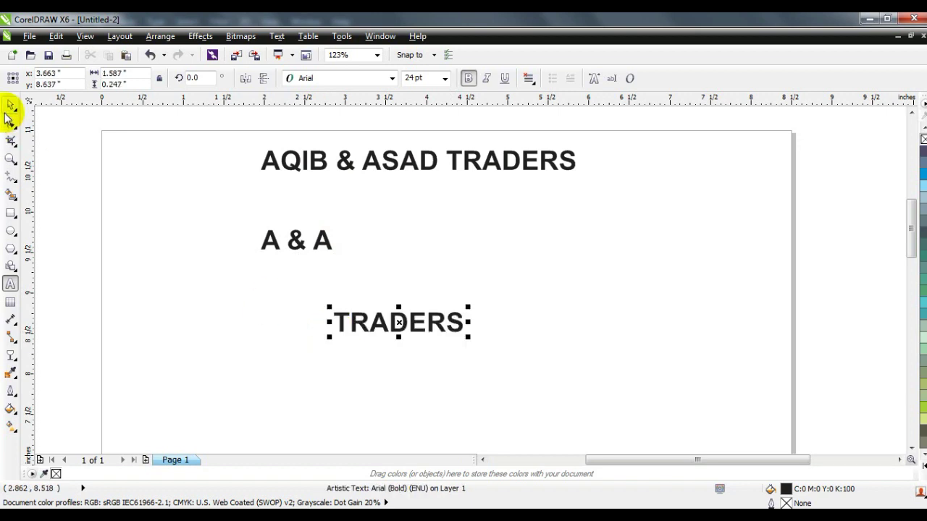
Place the A & A text directly above TRADERS and enlarge it to about the same width.
left_click_drag(326, 242, 466, 254)
left_click(410, 281)
left_click(412, 279)
left_click(551, 311)
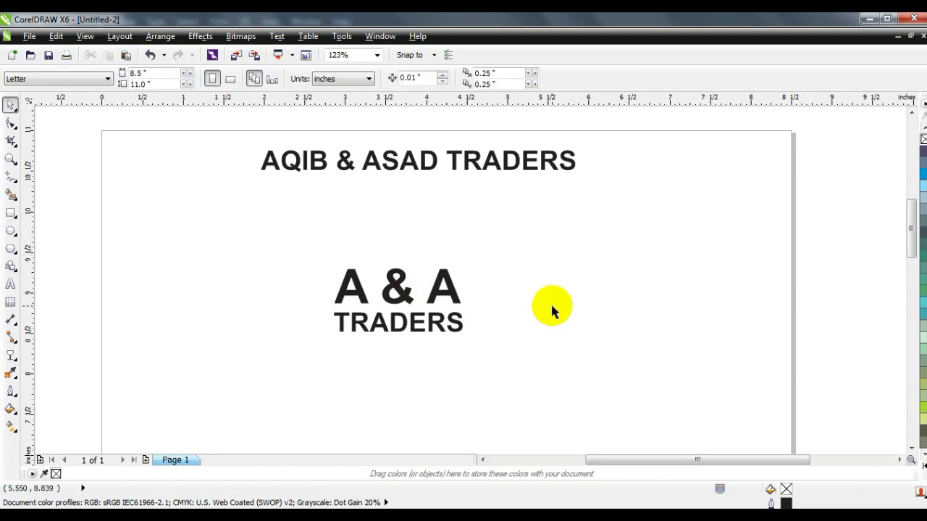
Move the A & A TRADERS lockup to the left part of the page and duplicate it to its right.
left_click_drag(522, 239, 252, 347)
left_click_drag(401, 279, 217, 282)
left_click_drag(312, 350, 135, 252)
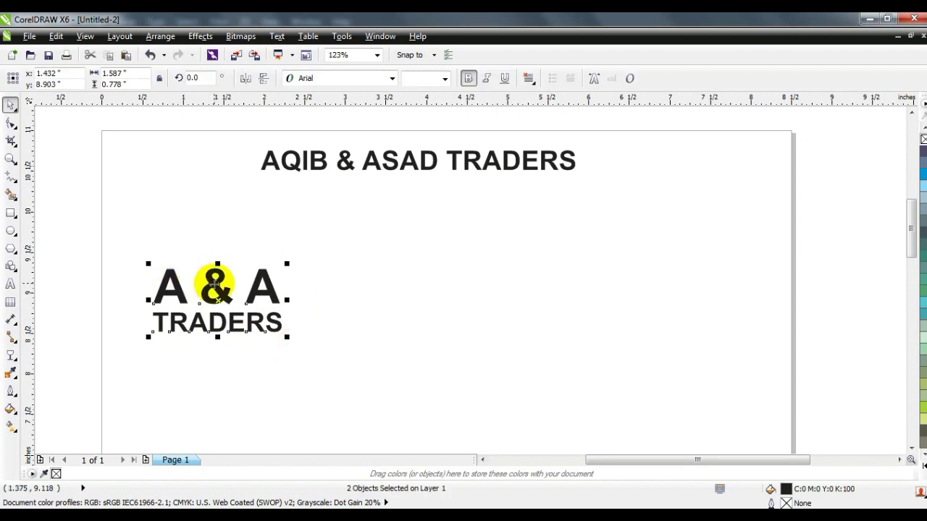
left_click_drag(215, 275, 377, 295)
left_click(393, 356)
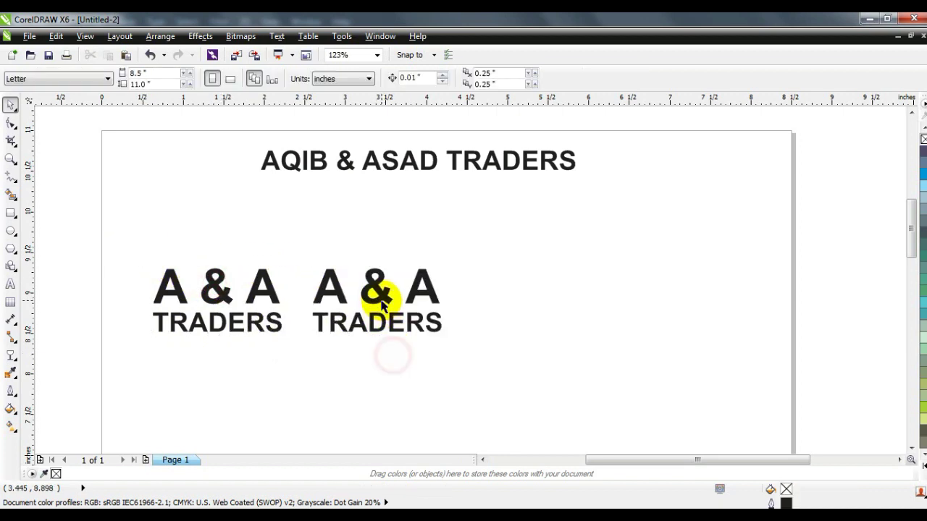
Remove the ampersand from the A & A text in the second lockup.
left_click(381, 299)
left_click(10, 283)
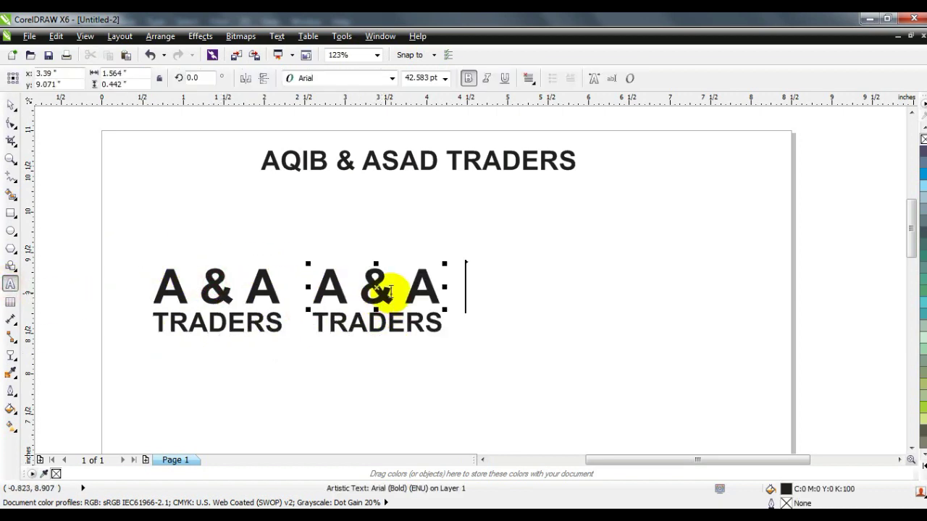
left_click_drag(397, 287, 369, 289)
key("Delete")
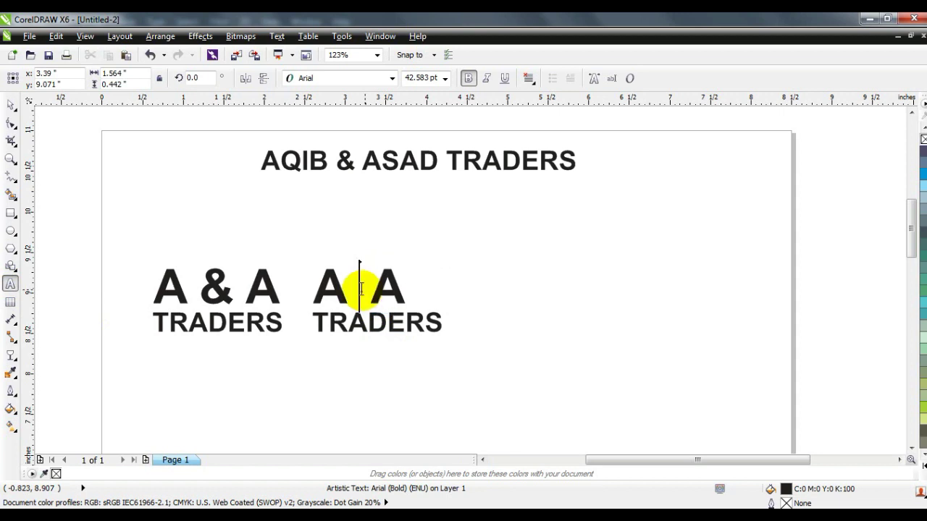
Close the gap between the two separate A letters and enlarge them to about the width of TRADERS below.
left_click(10, 105)
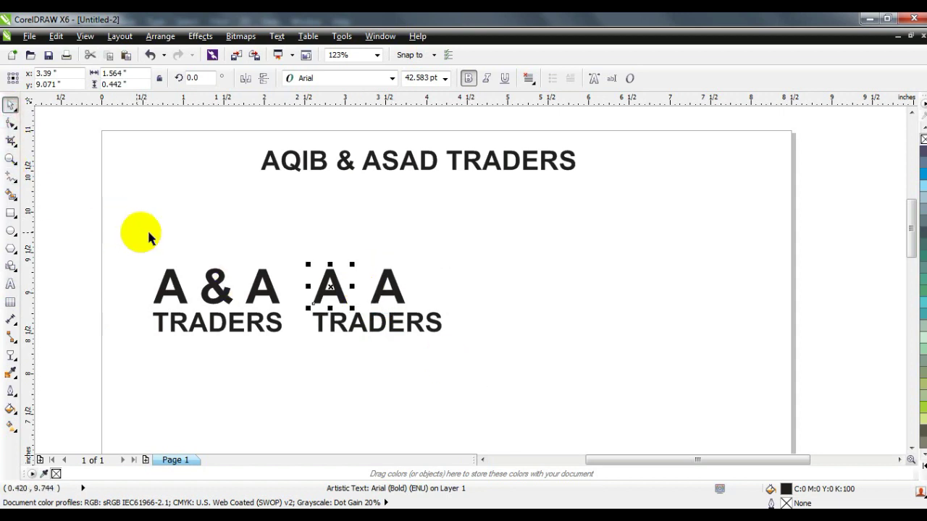
left_click_drag(439, 252, 308, 305)
left_click_drag(387, 264, 442, 241)
left_click(475, 269)
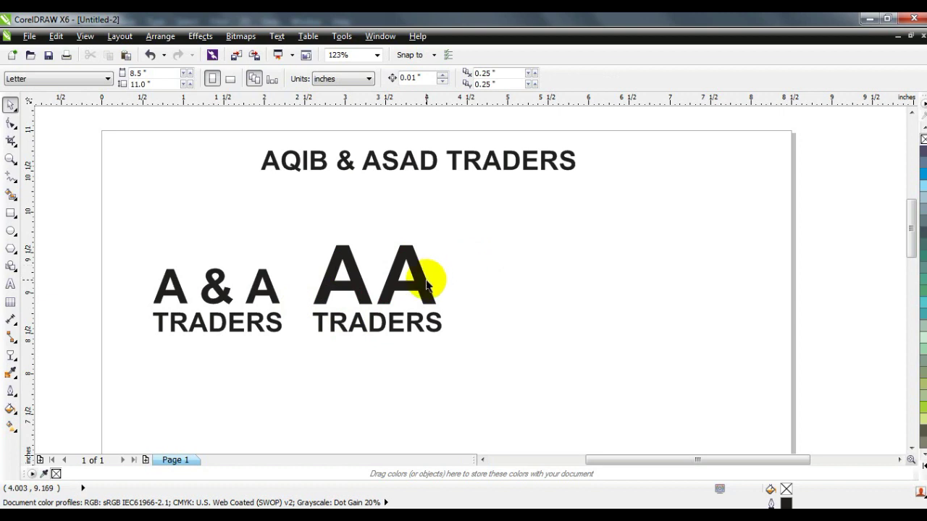
Duplicate the AA TRADERS lockup to the right, overlap the copy's two A letters and centre them above TRADERS.
left_click_drag(300, 228, 474, 383)
left_click_drag(414, 323, 595, 324)
left_click(592, 372)
left_click_drag(536, 287, 519, 287)
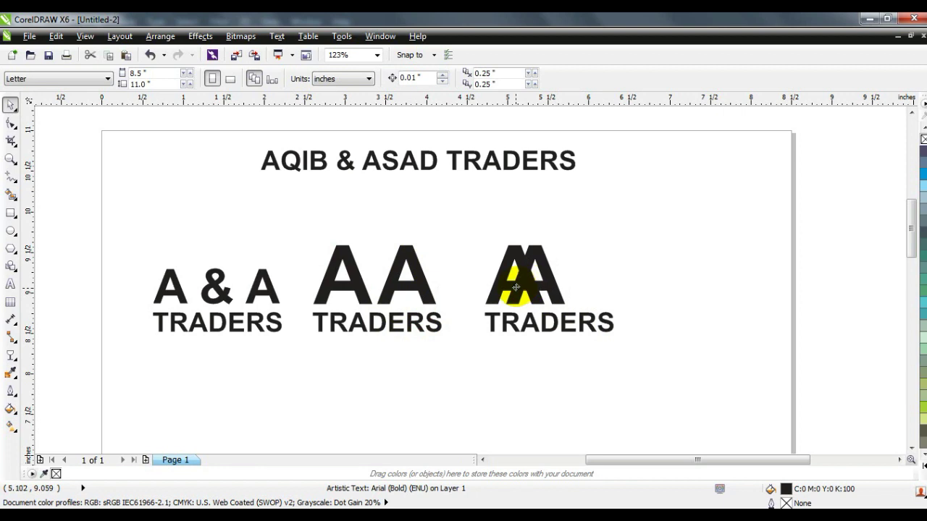
left_click_drag(517, 287, 516, 287)
left_click_drag(626, 246, 536, 290)
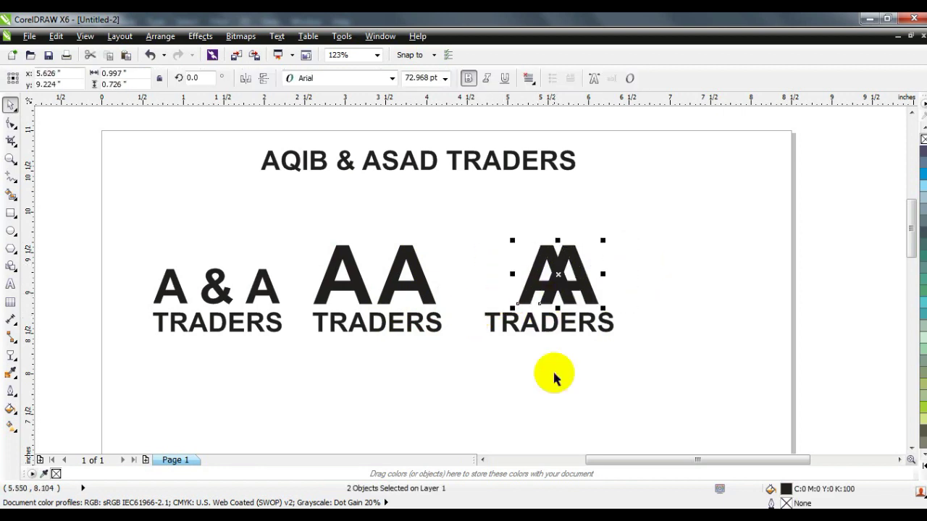
left_click(555, 375)
Draw a freehand check mark beside the overlapping AA version and an arrow from it to the empty area below.
left_click(911, 448)
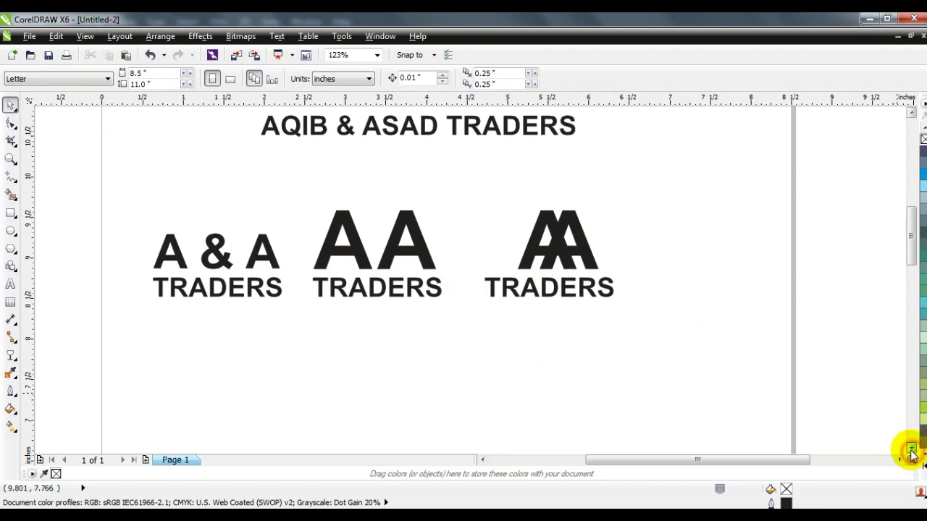
left_click(10, 176)
scroll(608, 220, "down", 1)
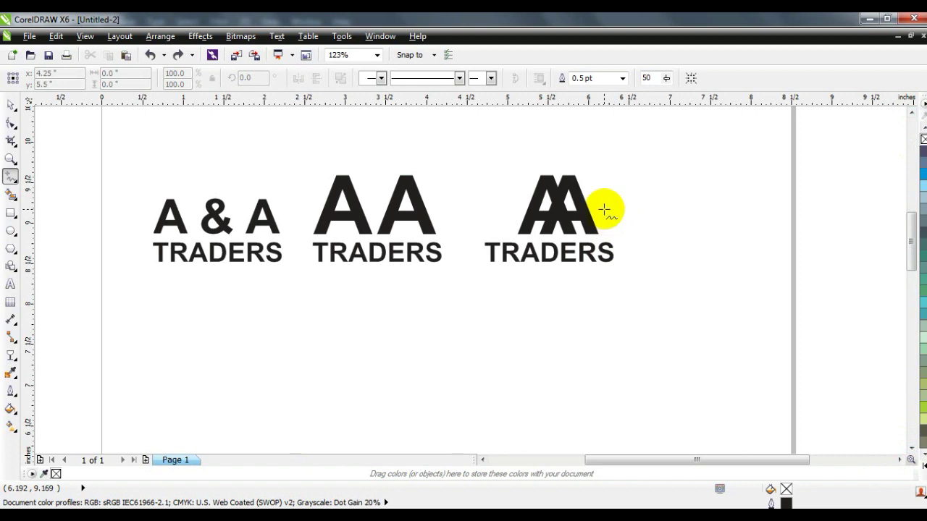
mouse_move(605, 191)
left_mouse_down()
mouse_move(623, 212)
mouse_move(736, 139)
left_mouse_up()
mouse_move(636, 222)
left_mouse_down()
mouse_move(773, 237)
mouse_move(455, 384)
mouse_move(522, 387)
left_mouse_up()
Draw a square about 2.79 inches wide below the text lockups and give it a 4 pt outline.
left_click(911, 448)
left_click(911, 448)
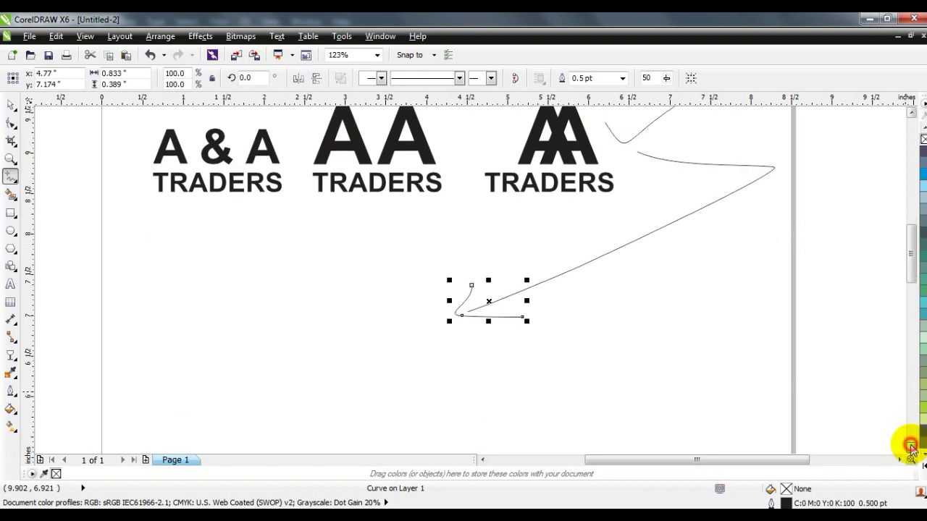
left_click(910, 448)
left_click(910, 448)
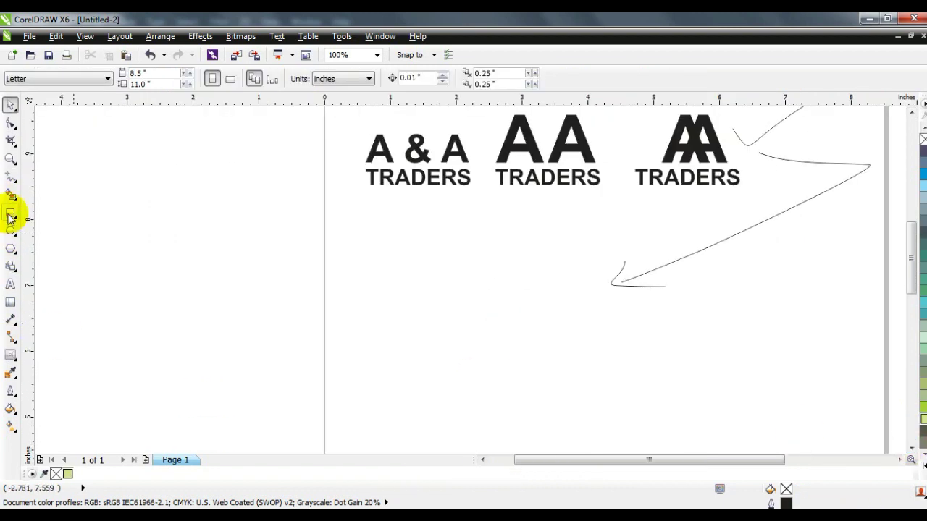
left_click(10, 213)
left_click_drag(391, 234, 506, 420)
left_click(10, 390)
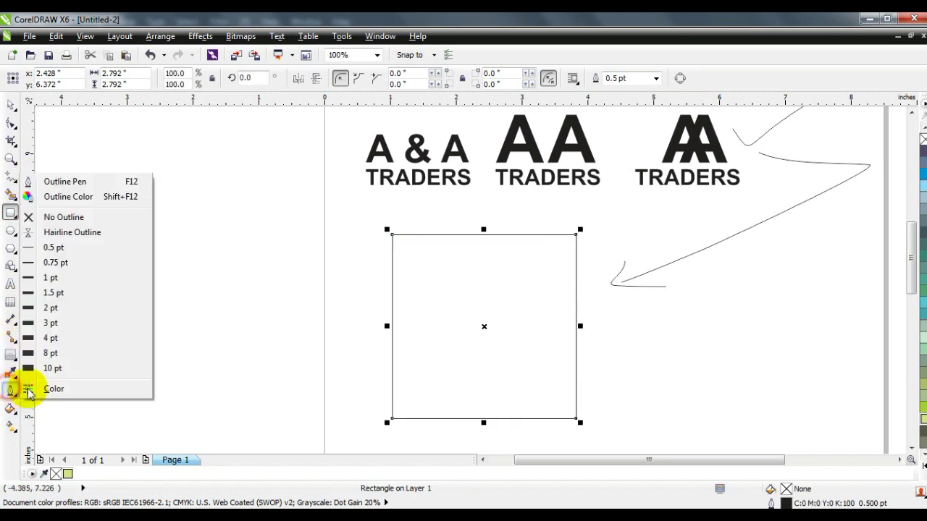
left_click(57, 338)
Rotate the square by 45 degrees and convert it to curves.
left_click(11, 105)
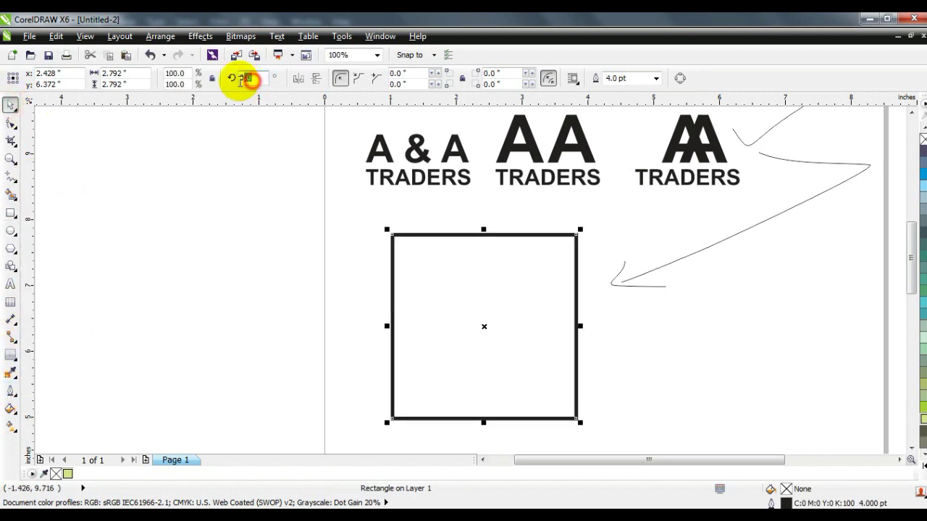
type("45")
key("Return")
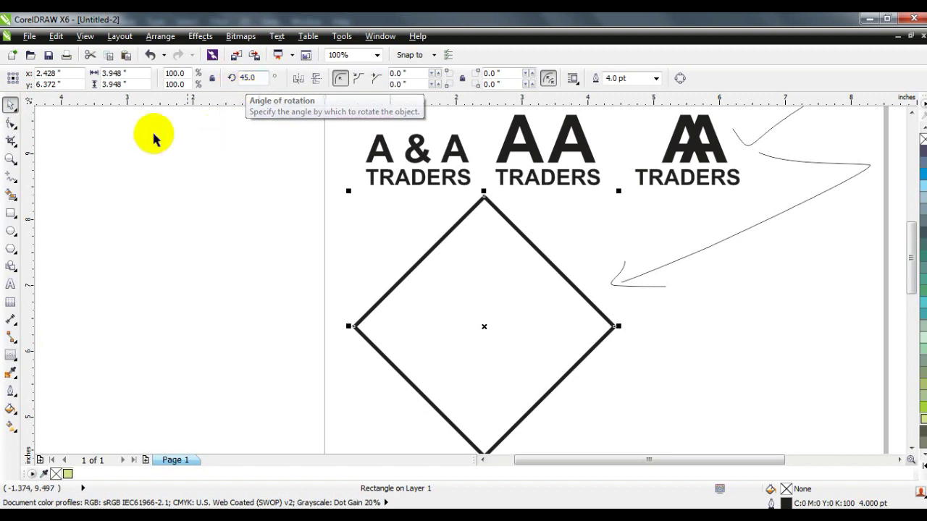
key("F3")
key("ctrl+q")
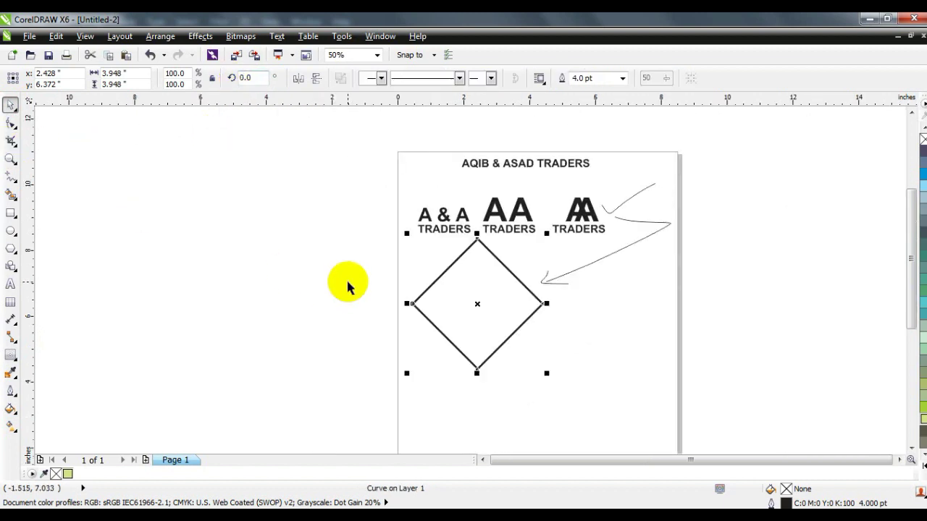
Move the diamond's side and bottom nodes straight down to form a kite about 6.07 inches tall.
left_click(9, 126)
left_click_drag(566, 374, 566, 374)
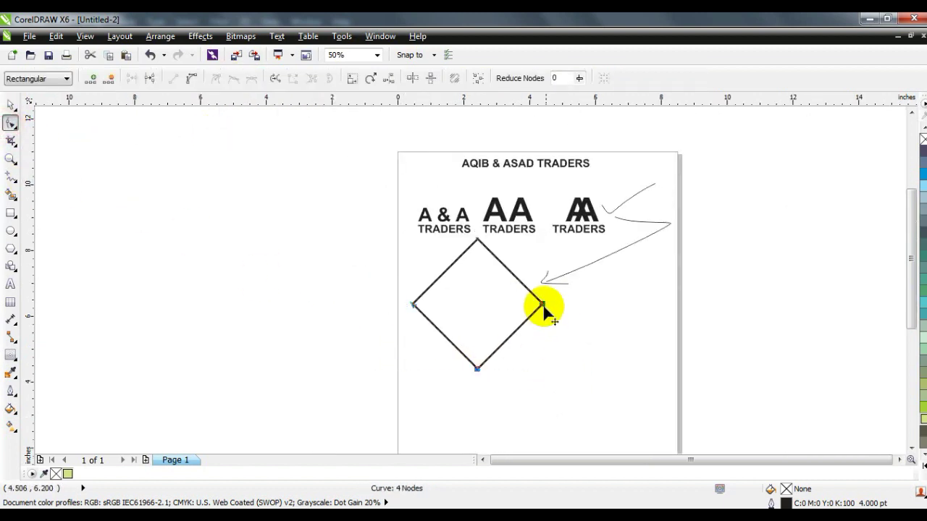
left_click_drag(543, 305, 540, 378)
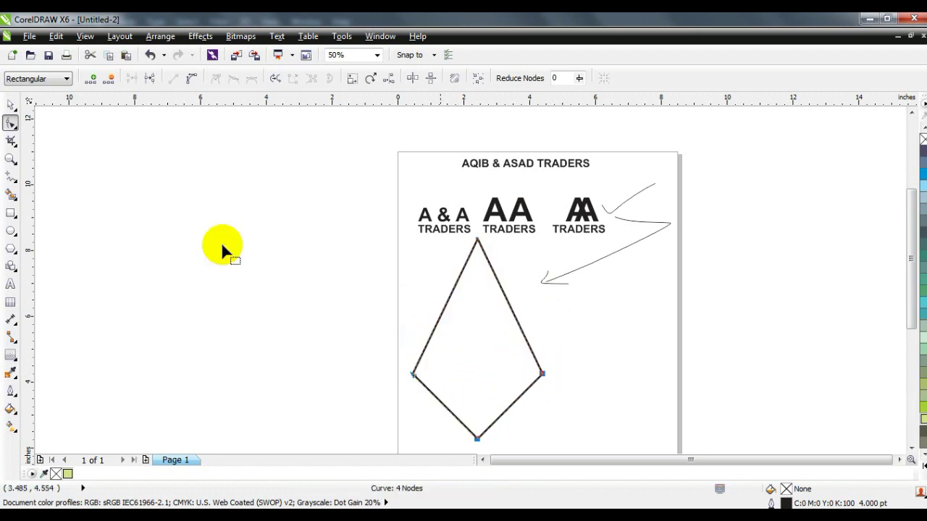
Add a one-step inside contour with a 0.75 inch offset to the kite and break the contour group apart.
left_click(11, 105)
left_click(11, 355)
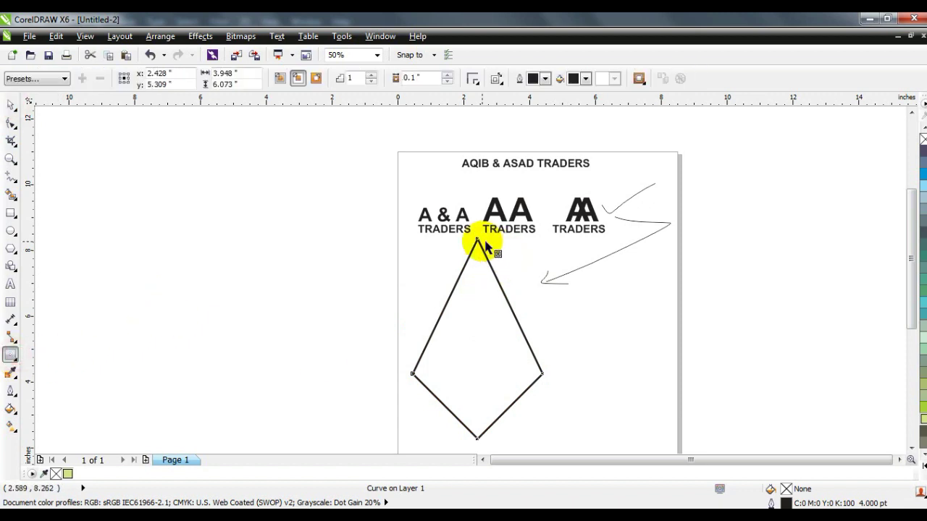
left_click_drag(478, 243, 474, 265)
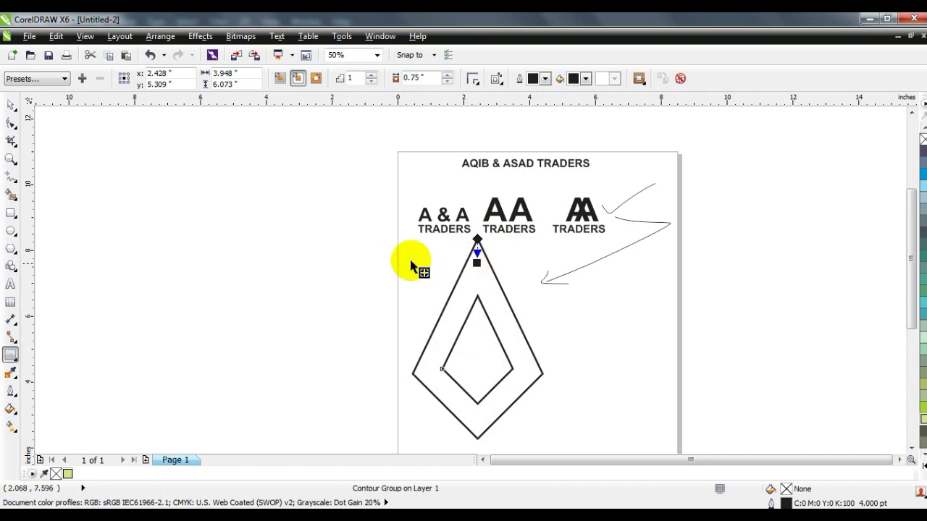
left_click(11, 105)
left_click(160, 36)
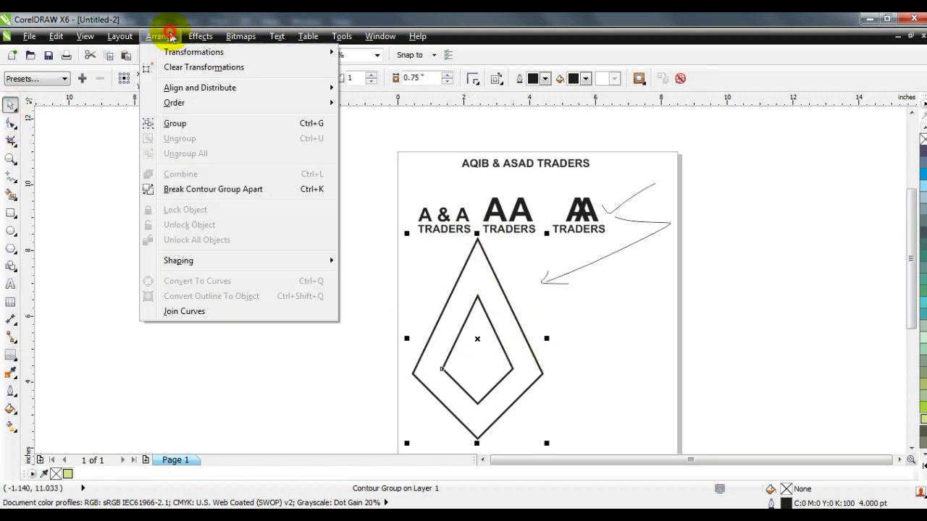
left_click(184, 190)
left_click(191, 291)
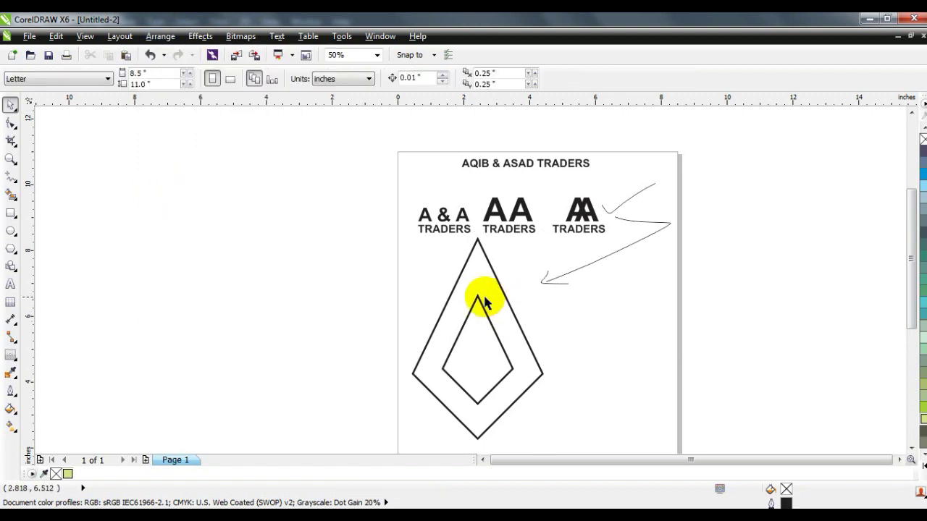
Fill the inner and outer kites with turquoise (C60 M0 Y20 K0) and combine them into one hollow shape.
left_click(477, 296)
left_click(487, 259, "shift")
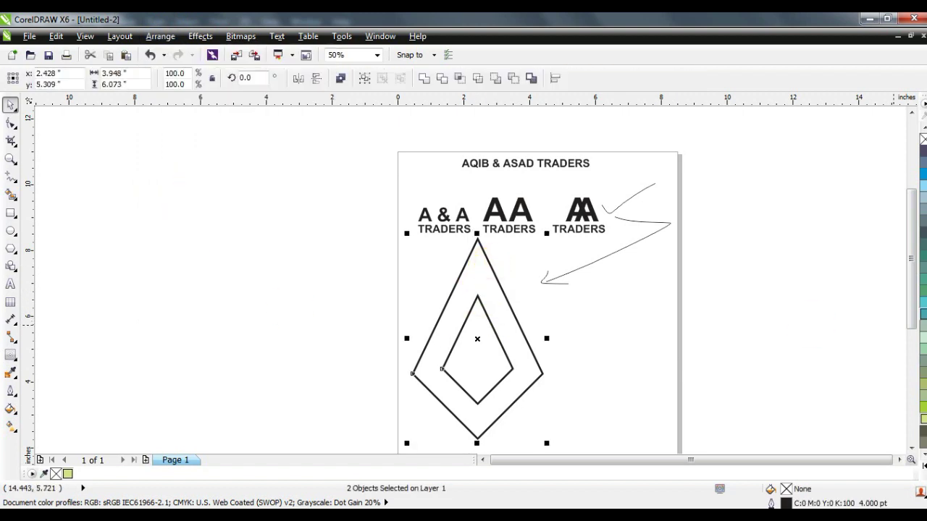
left_click(922, 302)
left_click(340, 79)
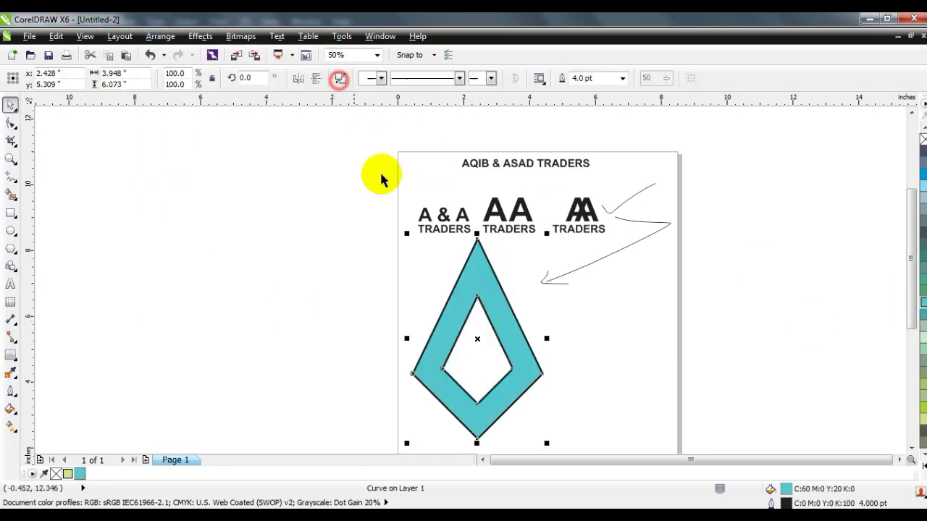
Draw a rectangle about 4.68 by 2.48 inches covering the lower part of the hollow kite, including its side corners.
scroll(427, 252, "up", 2)
left_click(10, 213)
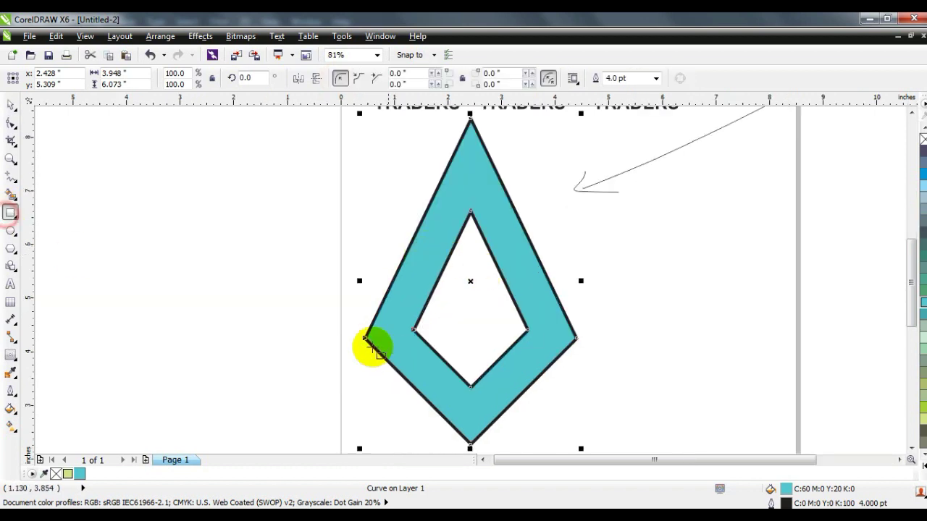
left_click_drag(349, 326, 601, 431)
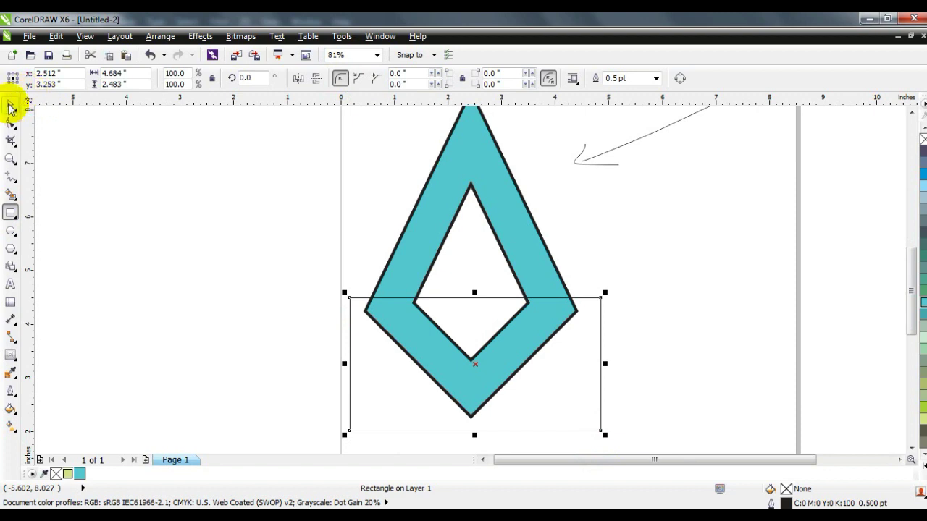
Trim the kite with the rectangle and delete the rectangle, leaving an open letter A shape.
left_click(11, 107)
left_click(432, 193, "shift")
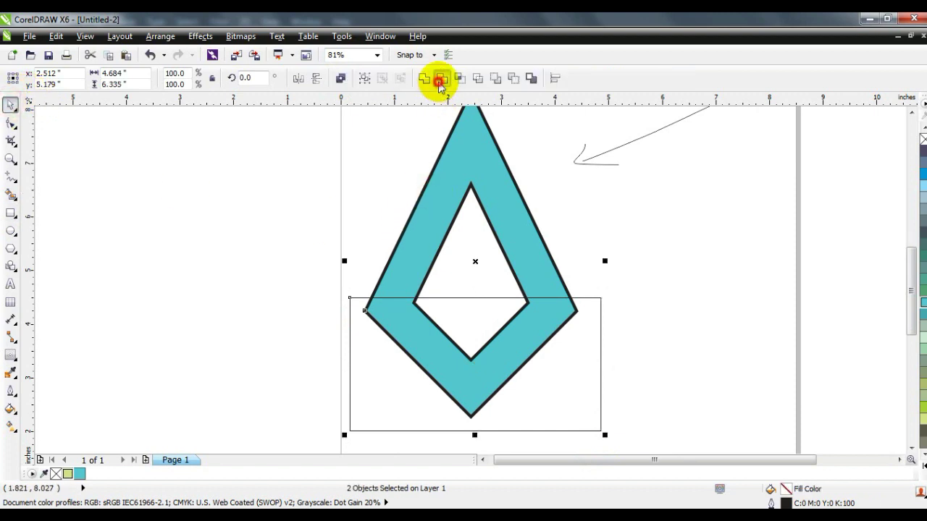
left_click(440, 80)
left_click(471, 298)
key("Delete")
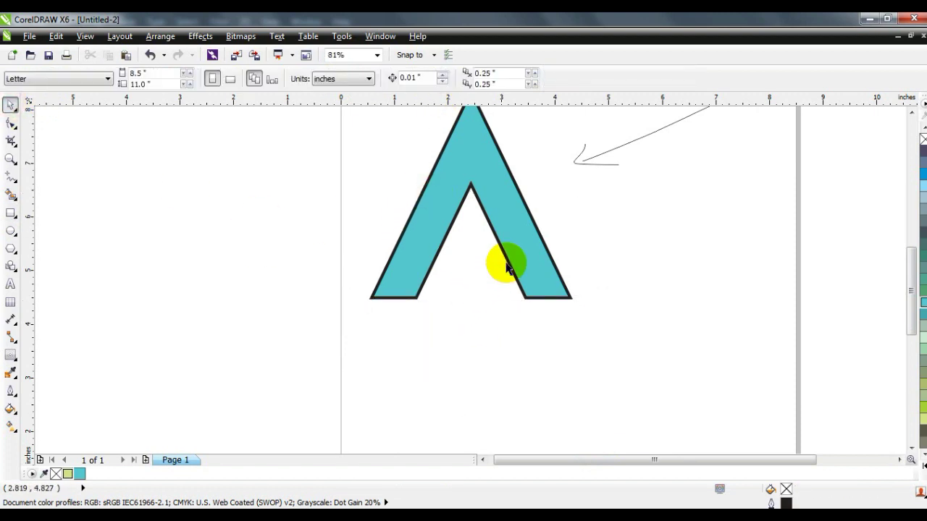
Overlap a horizontal duplicate of the A with the original, about 5.09 inches wide overall, and weld the two together.
left_click_drag(511, 250, 400, 246)
left_click_drag(318, 239, 391, 240)
left_click(377, 181, "shift")
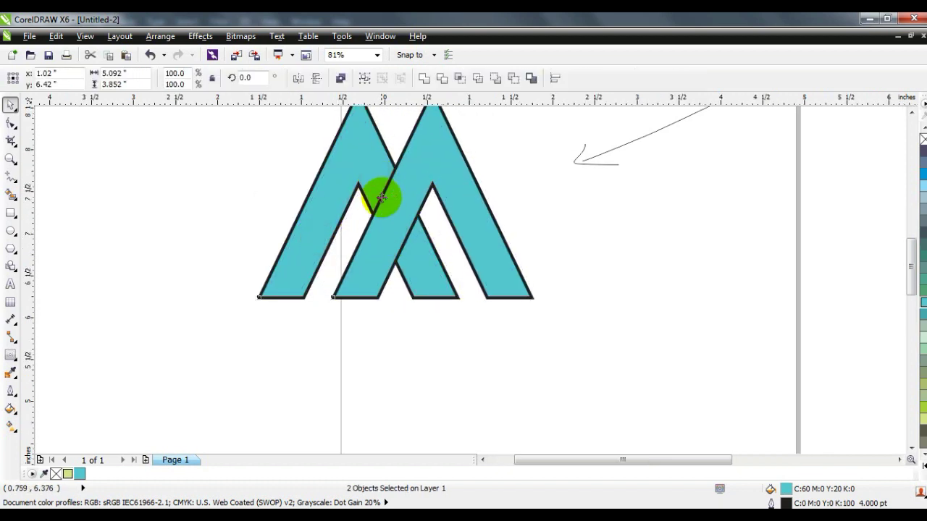
key("shift+F2")
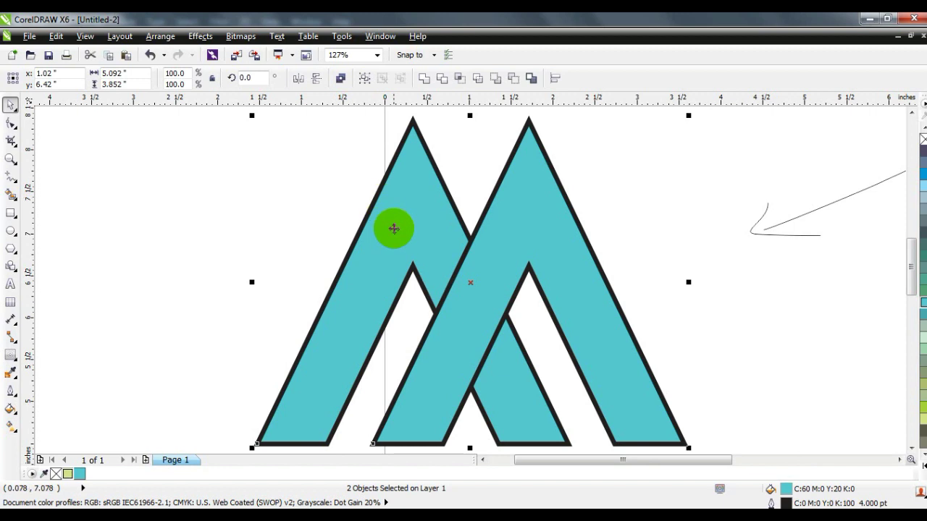
left_click(427, 80)
left_click(224, 335)
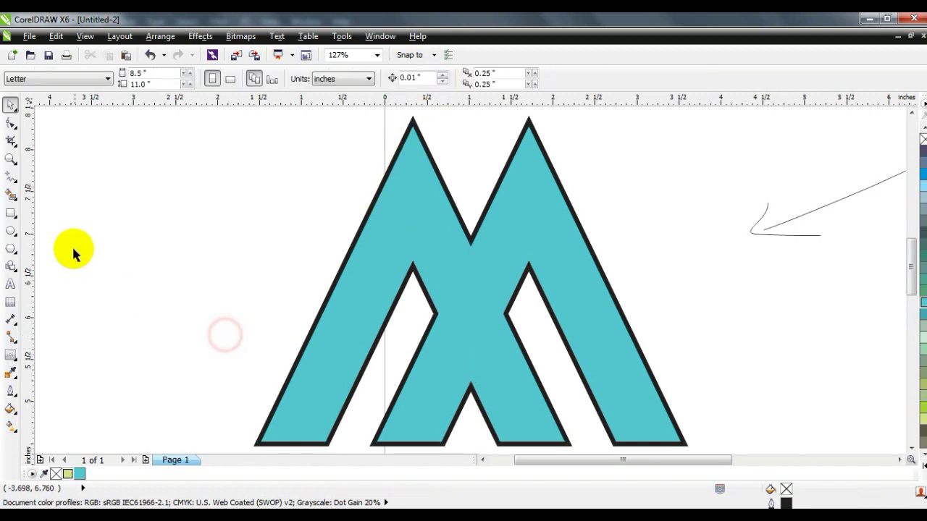
Draw a crossbar rectangle about 1.76 by 0.65 inches across the base of the left A's legs and duplicate it onto the right A.
left_click(11, 213)
left_click_drag(439, 442, 291, 388)
left_click(11, 105)
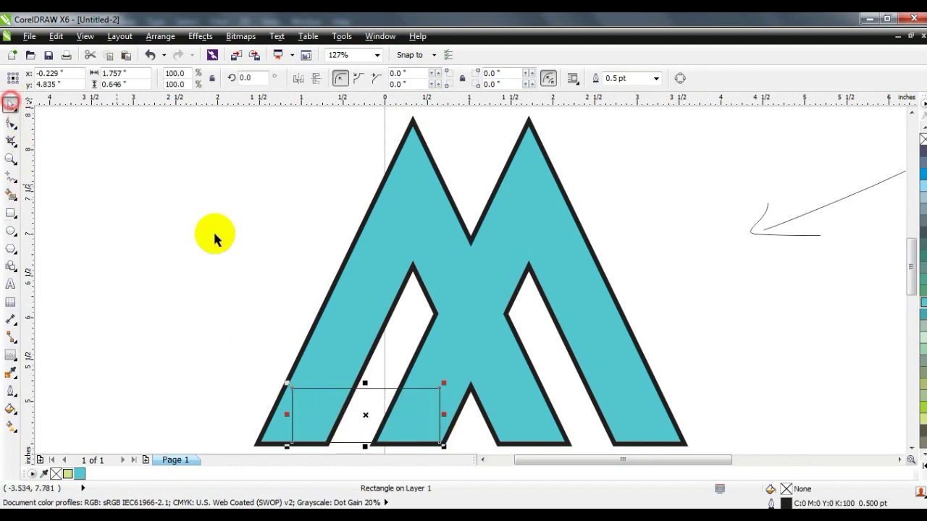
left_click(431, 257, "shift")
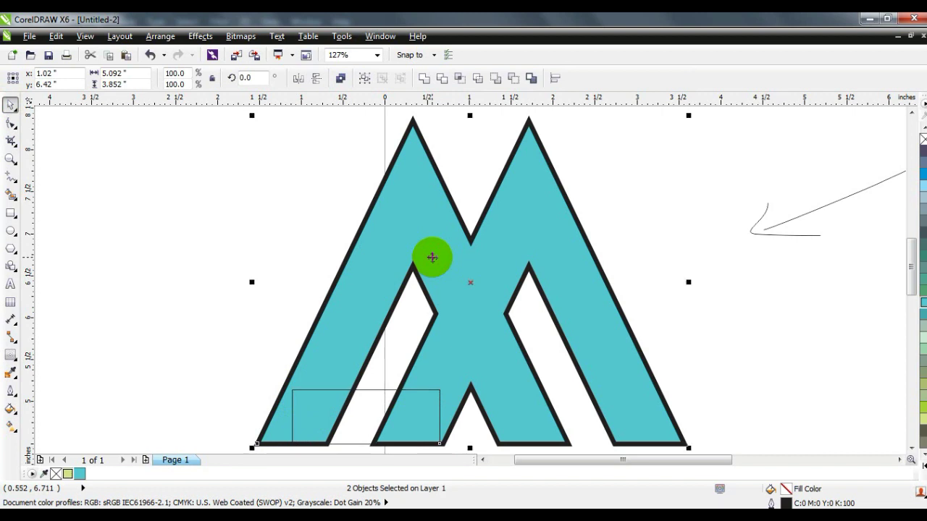
left_click(179, 334)
left_click_drag(369, 394, 590, 391)
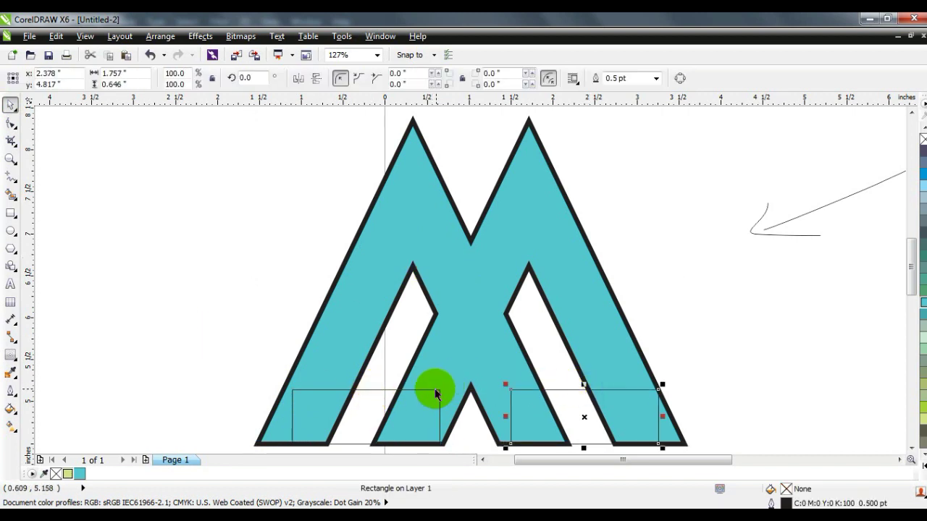
Weld both crossbar rectangles to the double-A shape.
left_click(436, 393, "shift")
left_click(472, 166, "shift")
left_click(427, 81)
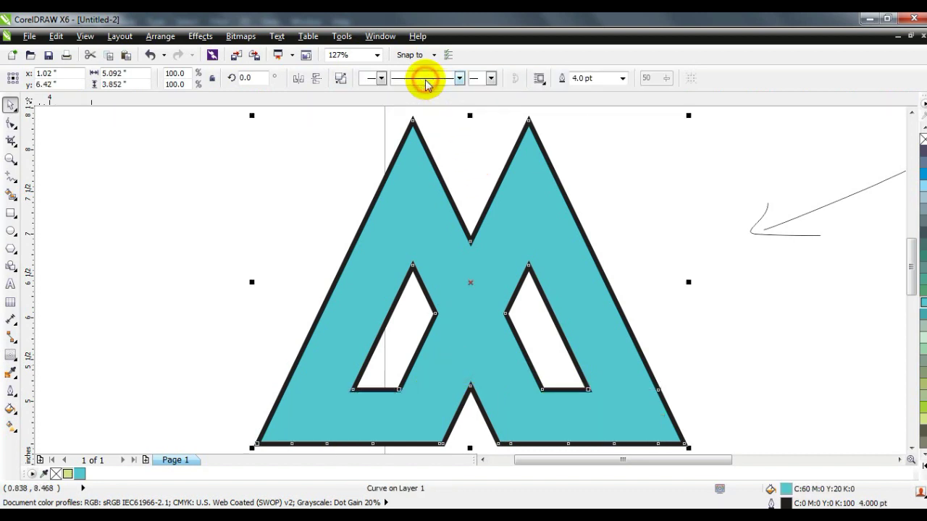
left_click(151, 327)
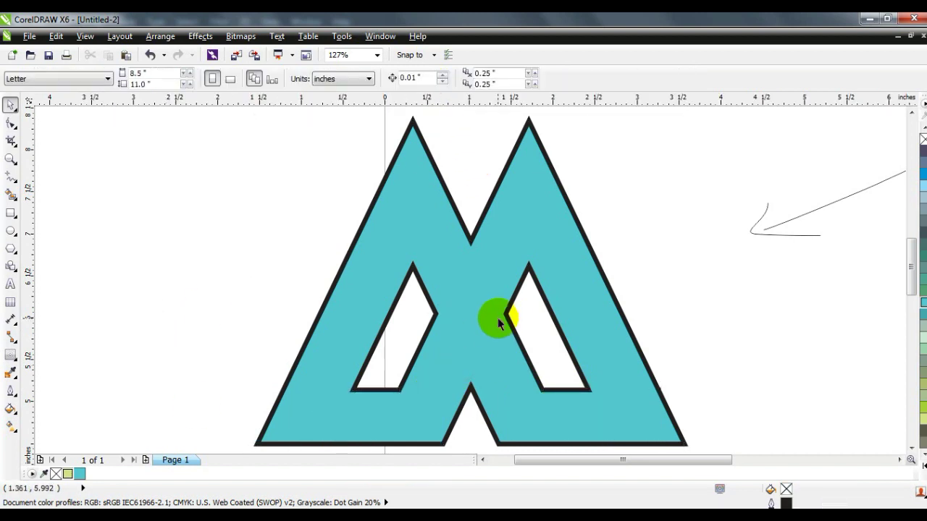
Draw a closed freehand diamond about 0.82 by 1.58 inches on the left A beside the upper crossing and fill it with Moon Green.
left_click(434, 56)
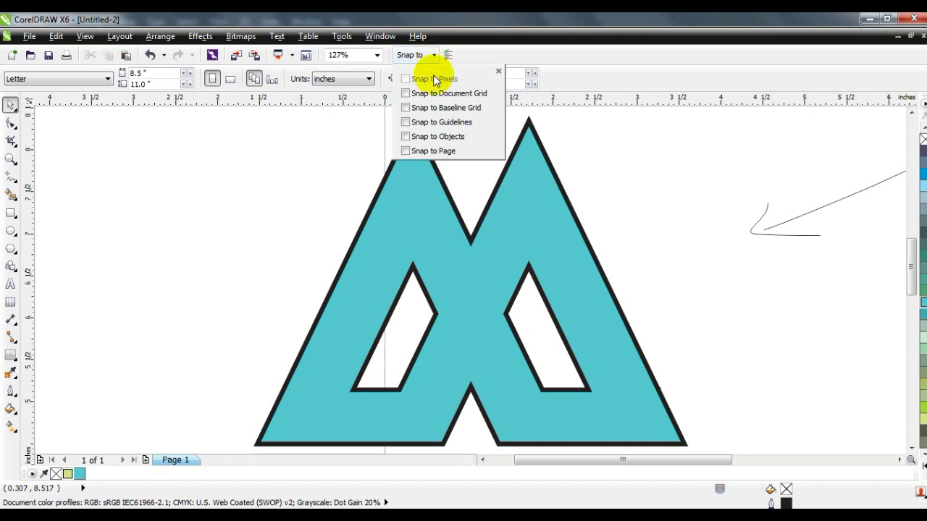
left_click(10, 153)
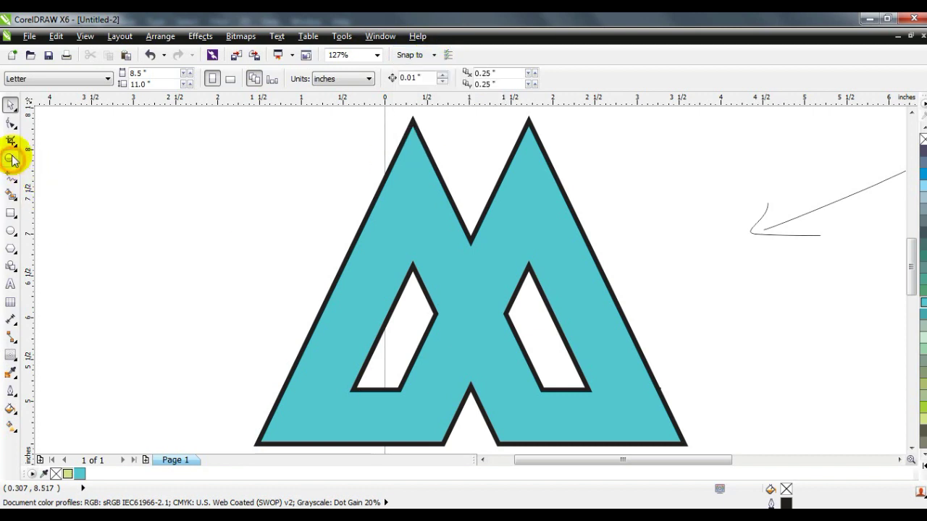
left_click(10, 158)
left_click_drag(349, 182, 604, 352)
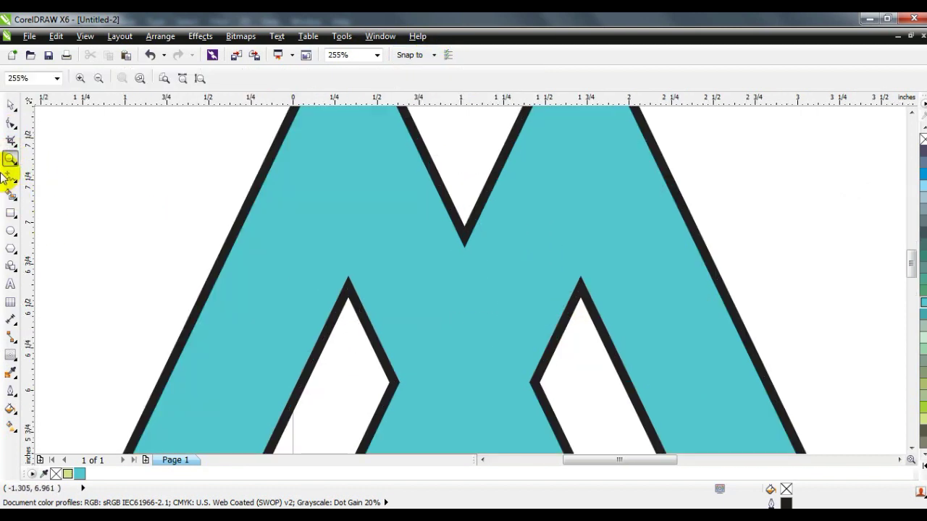
left_click(10, 176)
left_click(464, 237)
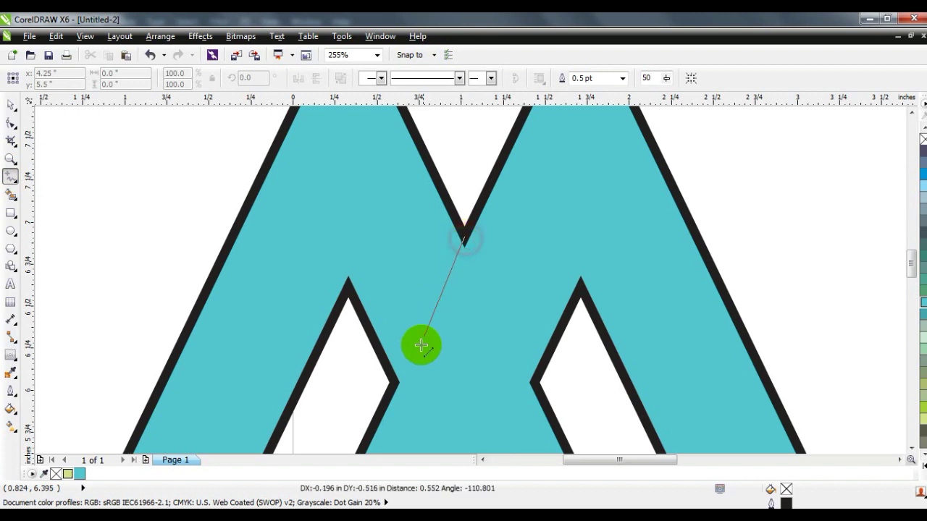
left_click(394, 382)
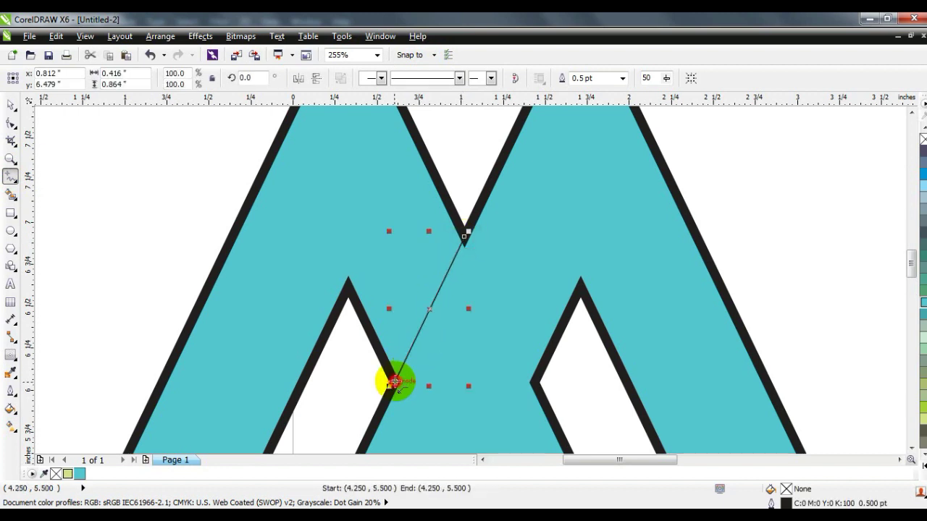
left_click(391, 383)
left_click(327, 251)
left_click(403, 114)
left_click(464, 239)
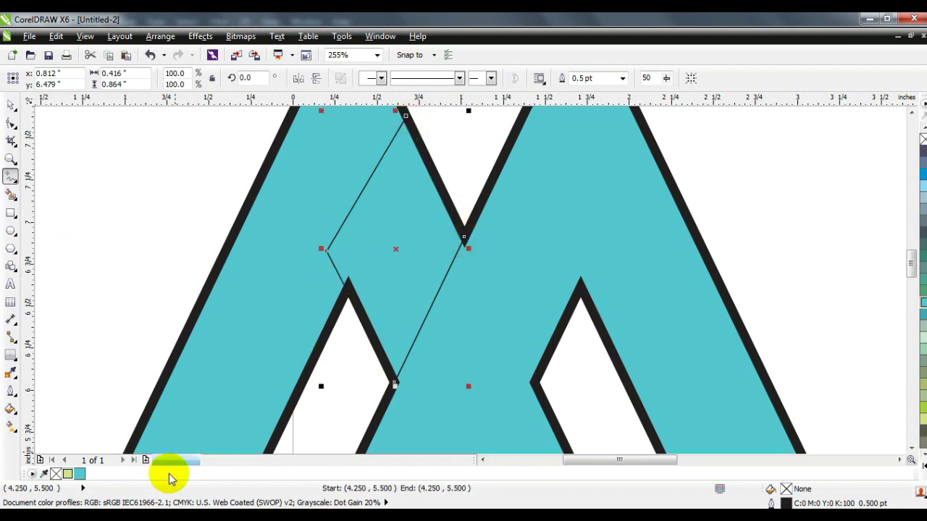
left_click(67, 473)
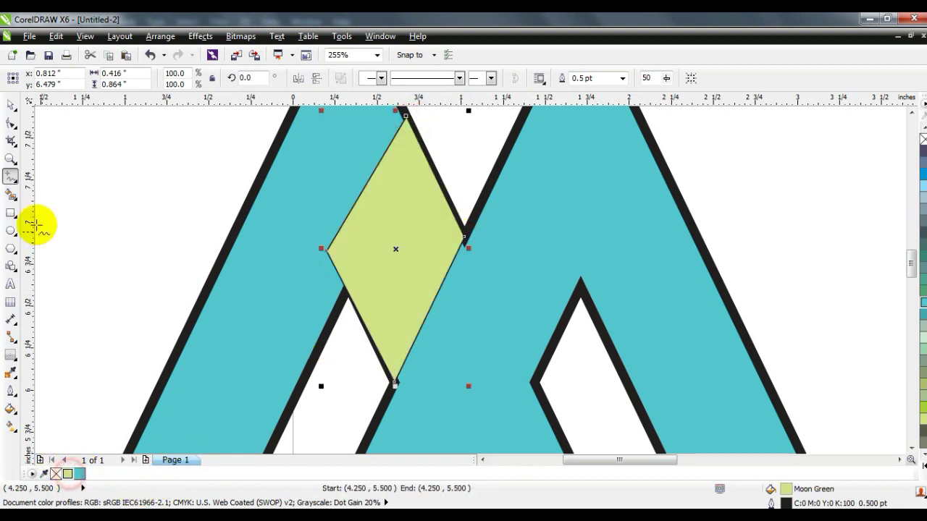
Draw a closed five-sided shape about 0.97 by 1.55 inches over the lower crossing, extending into the right A's opening.
left_click(11, 158)
right_click(368, 295)
left_click(288, 314)
left_click(11, 176)
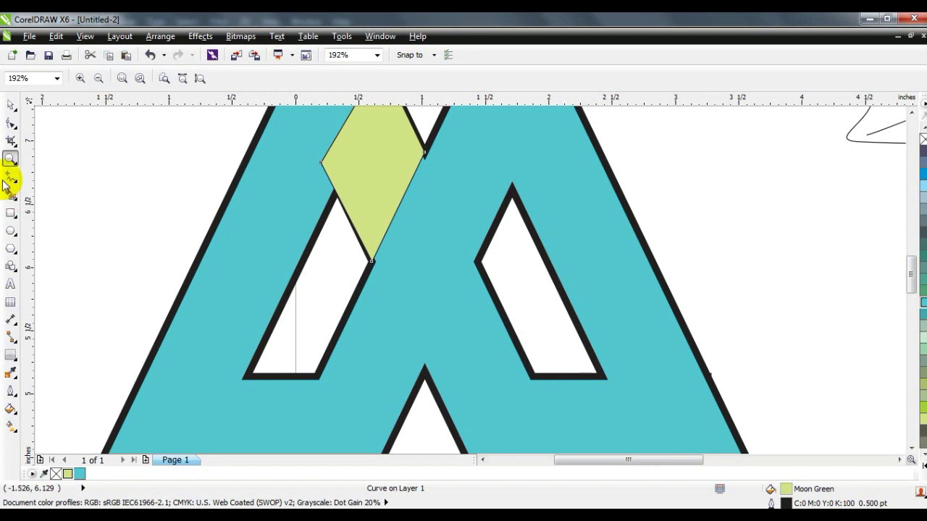
left_click(475, 262)
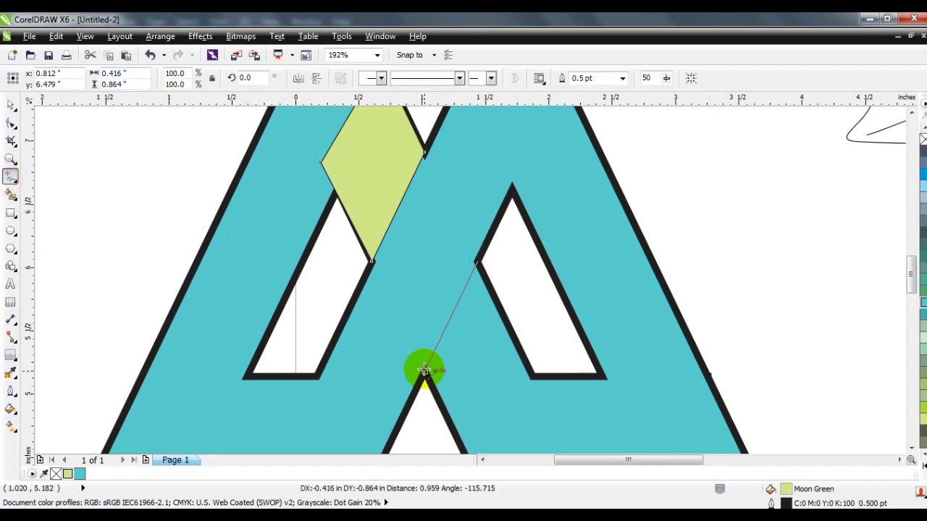
double_click(424, 371)
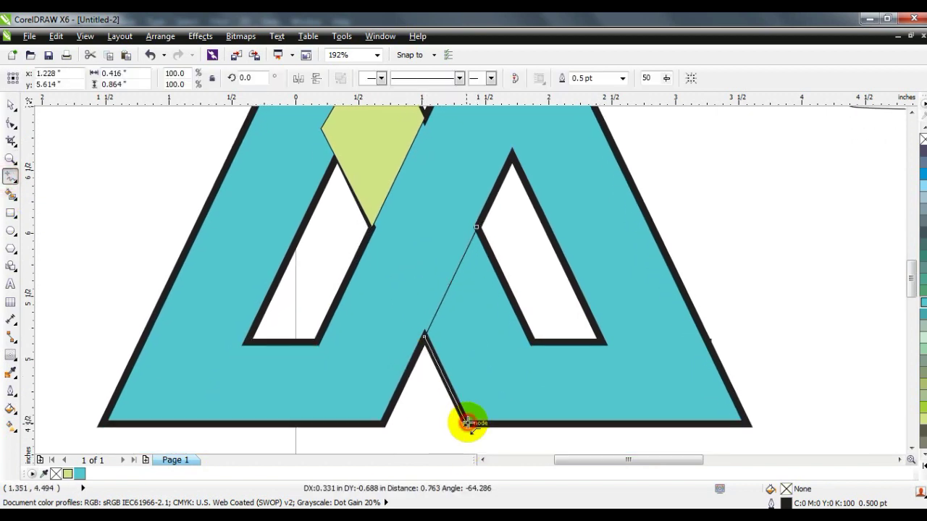
left_click(467, 423)
left_click(532, 341)
left_click(546, 253)
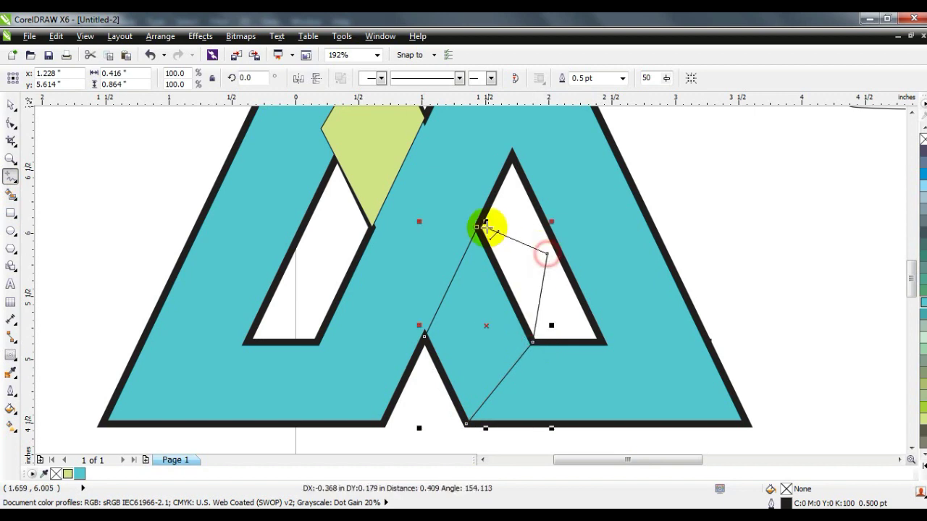
left_click(478, 227)
left_click(11, 105)
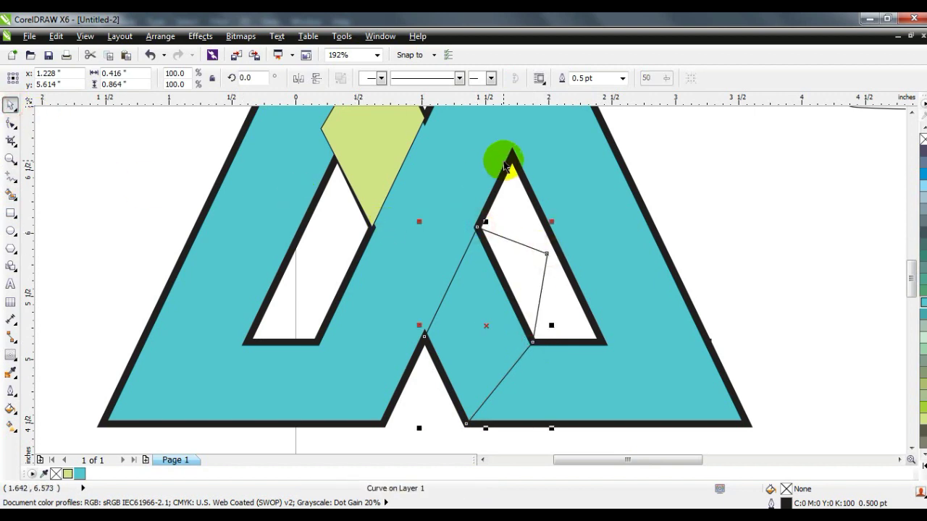
Fill the diamond and the lower five-sided shape with black (C100 M100 Y100 K100).
scroll(444, 290, "down", 2)
left_click(456, 269, "shift")
left_click(920, 469)
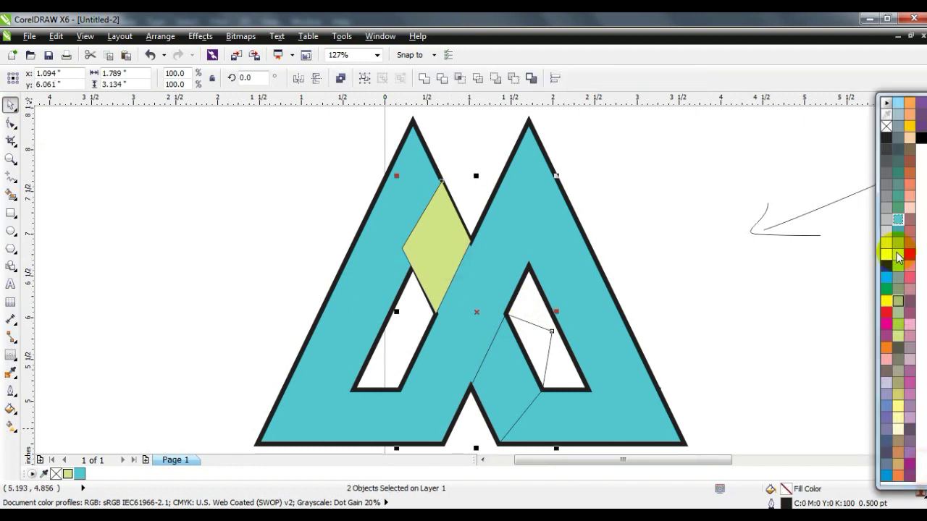
left_click(920, 139)
left_click(648, 236)
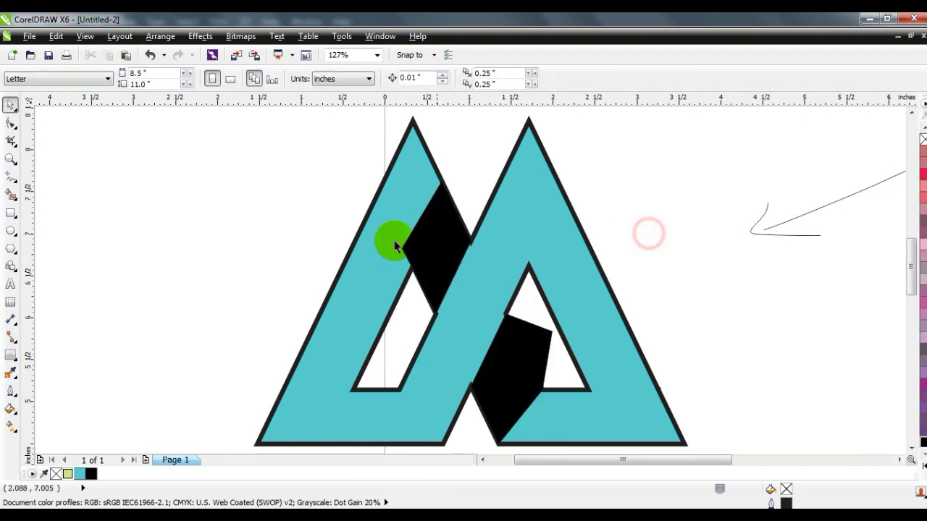
Remove the outline from the welded double-A shape.
left_click(441, 283)
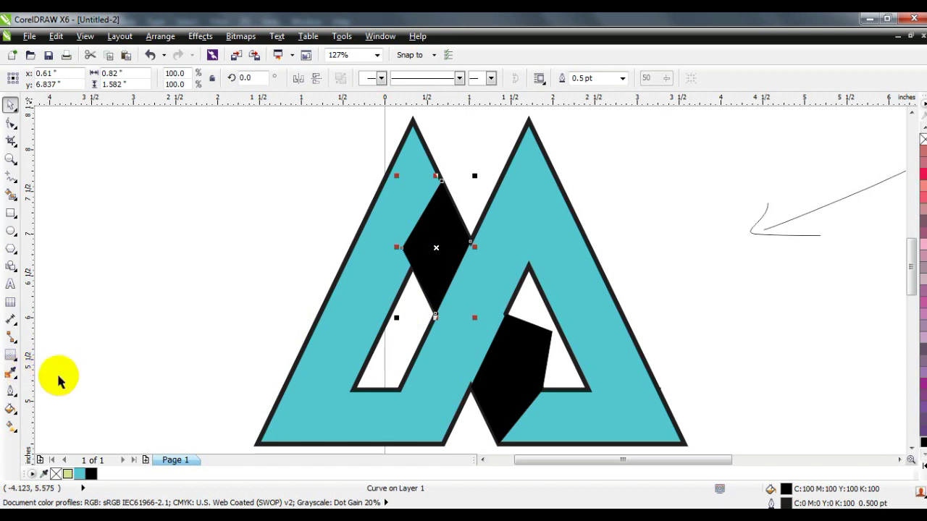
left_click(536, 253)
right_click(922, 137)
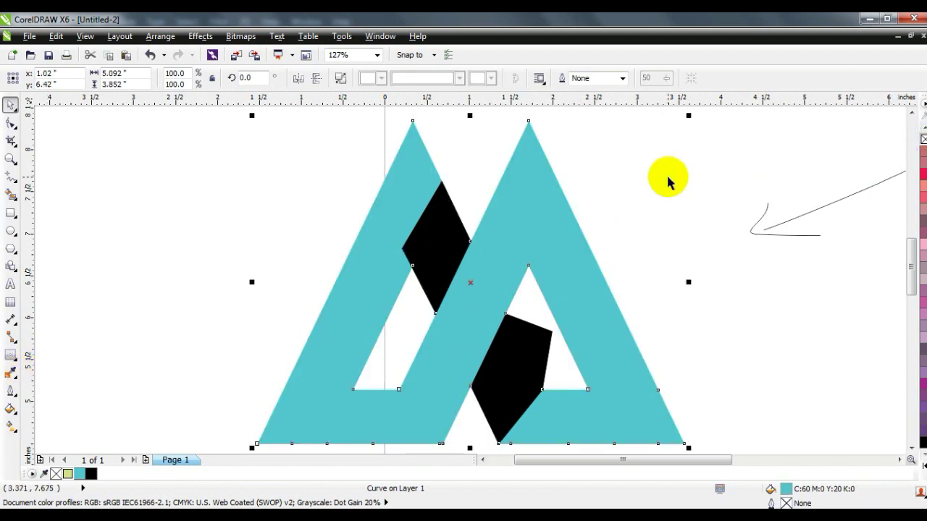
left_click(666, 177)
Apply a linear transparency at about 150 degrees to the black diamond, fading it away from the crossing edge as a shadow.
left_click(420, 263)
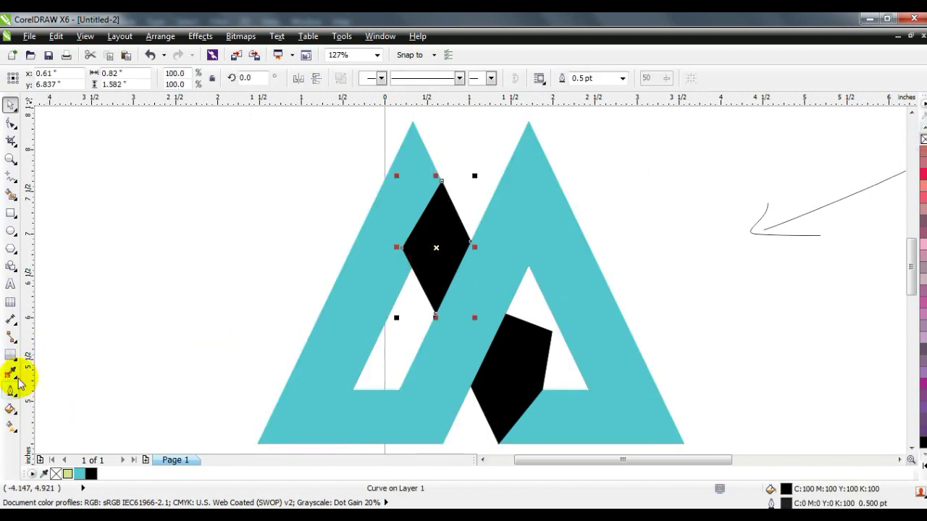
left_click(11, 355)
left_click(48, 445)
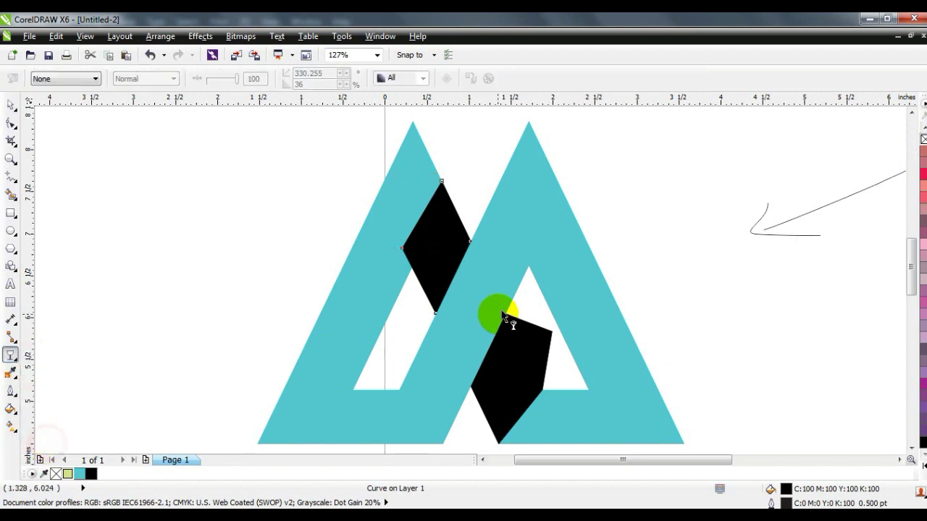
left_click_drag(467, 290, 430, 266)
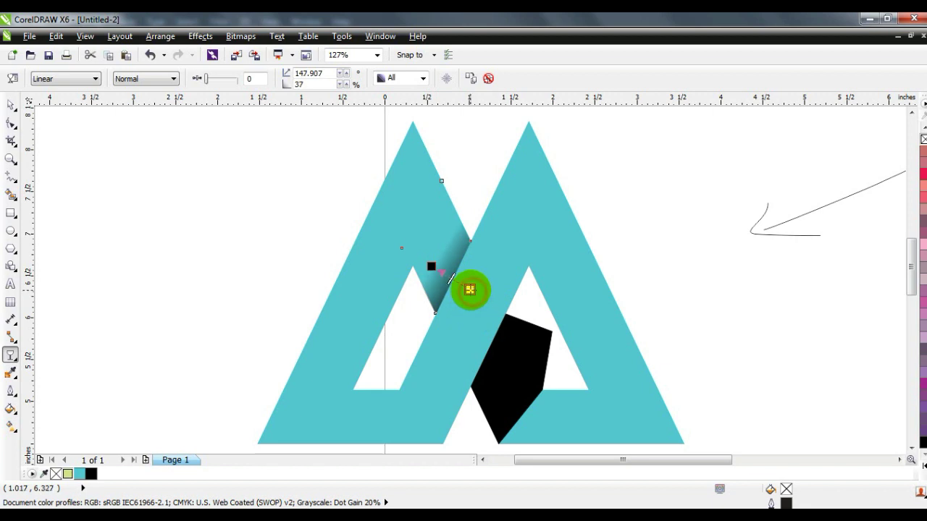
left_click_drag(470, 290, 470, 290)
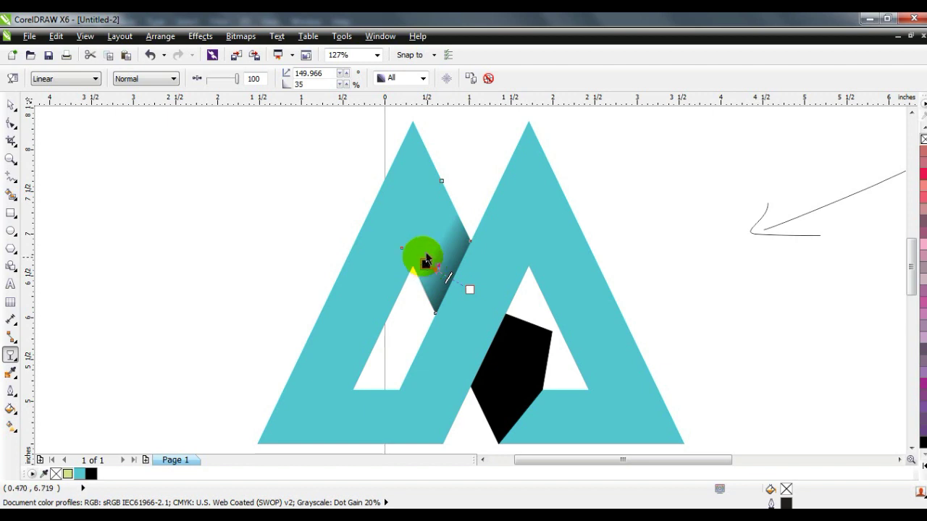
Apply a linear transparency at about 323 degrees to the lower black shape, fading it away from the crossing edge.
left_click(10, 106)
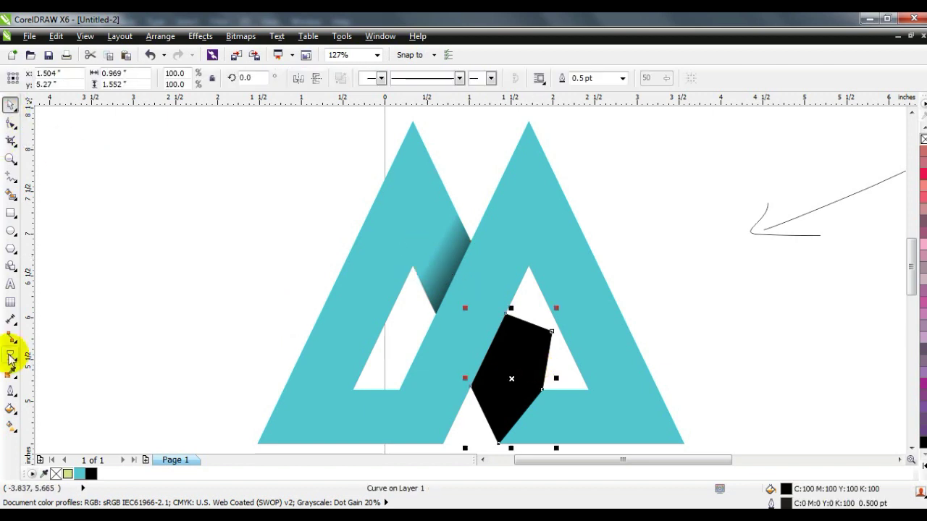
left_click(11, 355)
left_click_drag(496, 355, 471, 343)
left_click(510, 377)
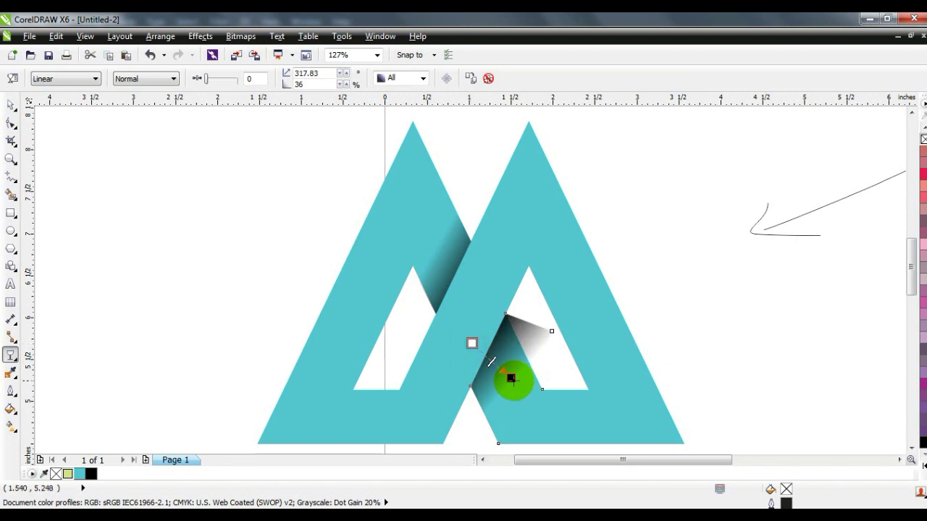
left_click_drag(510, 377, 503, 380)
left_click(472, 344)
left_click_drag(470, 354, 470, 355)
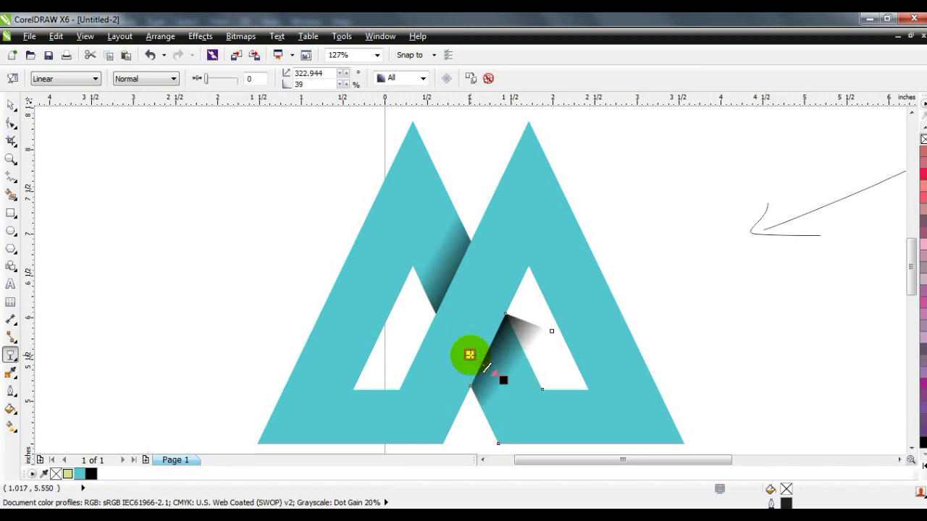
Place both black shadow shapes inside the double-A shape as PowerClip contents.
left_click(11, 105)
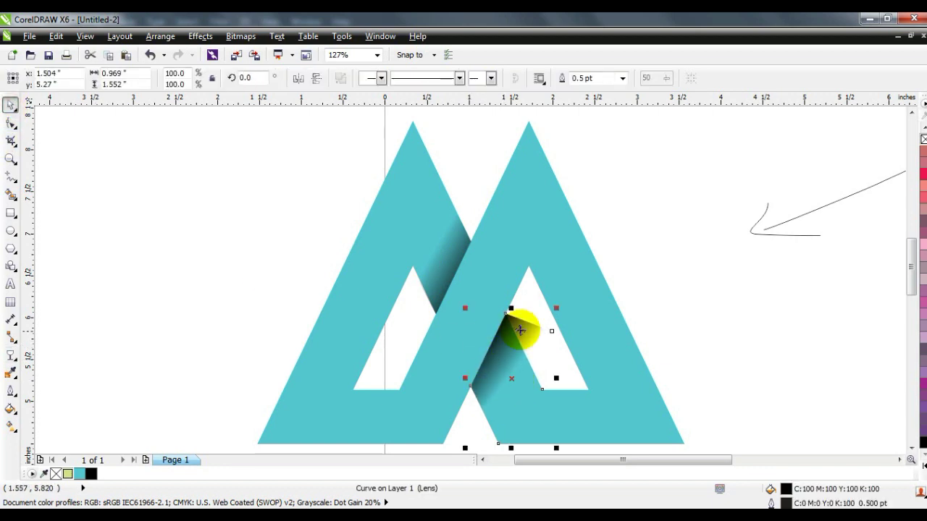
left_click(456, 236, "shift")
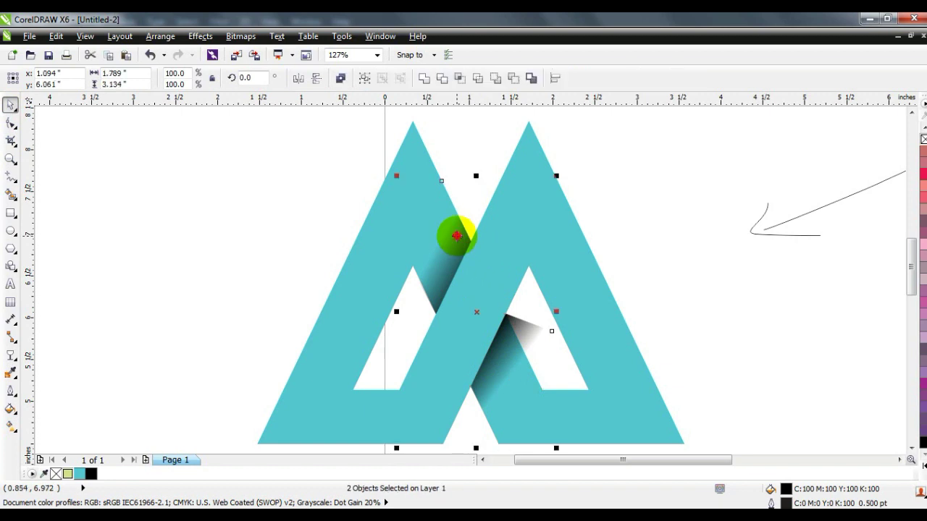
left_click(198, 36)
mouse_move(238, 231)
left_click(313, 231)
left_click(394, 173)
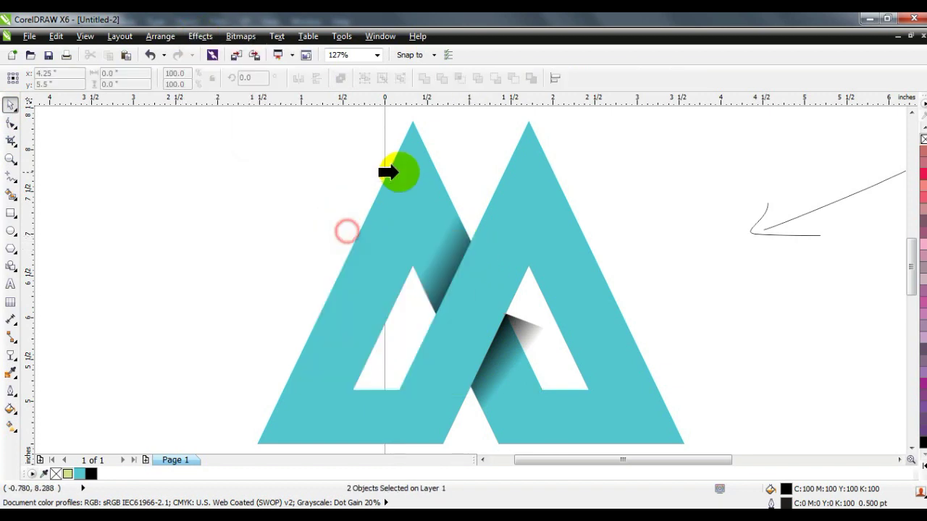
Open the double-A's PowerClip contents for editing and select the lower shadow shape.
right_click(467, 285)
left_click(490, 71)
left_click(519, 352)
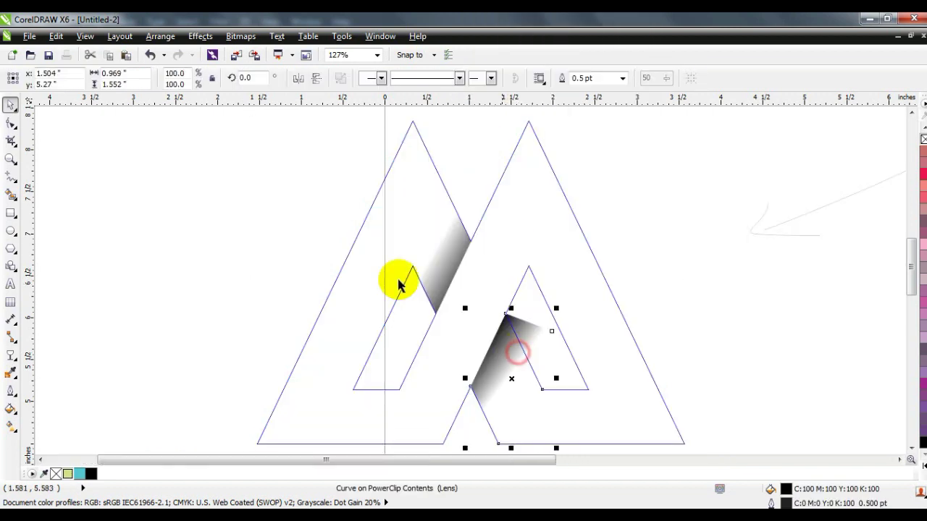
left_click(11, 123)
left_click_drag(507, 313, 503, 304)
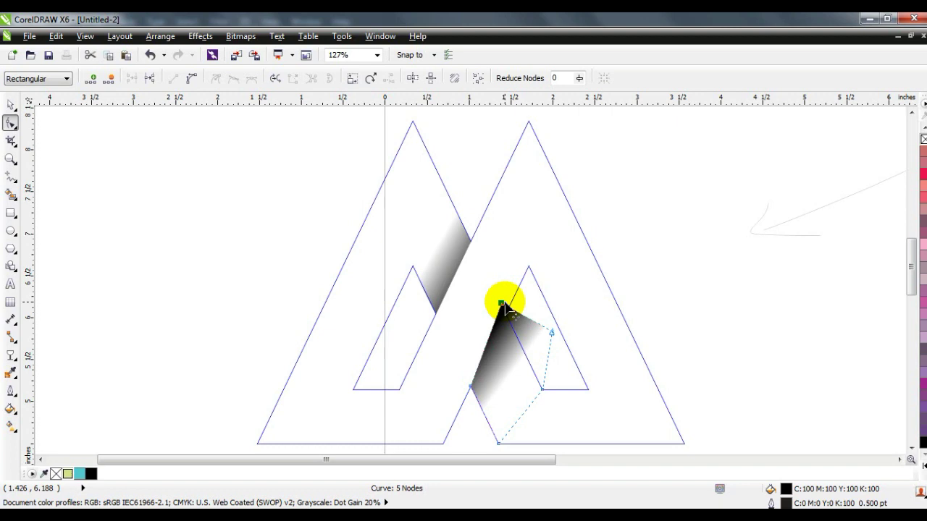
key("ctrl+z")
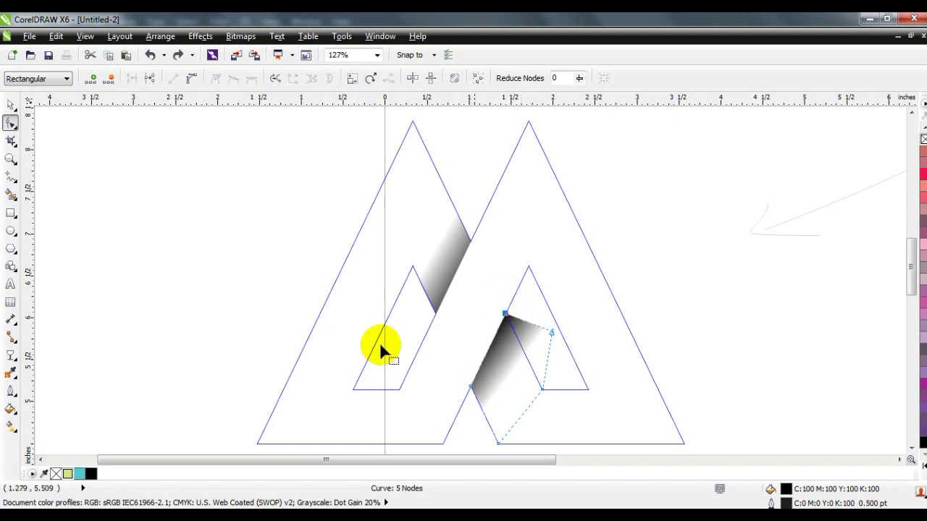
Shift the start of the lower shadow's linear transparency slightly outward and finish editing the PowerClip contents.
left_click(11, 355)
left_click_drag(455, 351, 453, 353)
left_click(9, 107)
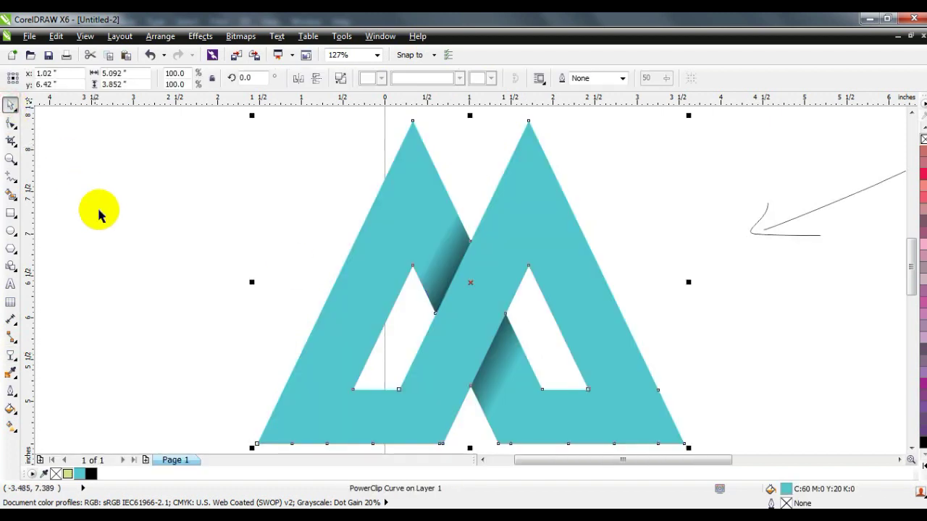
Fill the double-A shape with cyan (C100 M0 Y0 K0).
left_click(99, 210)
left_click(463, 371)
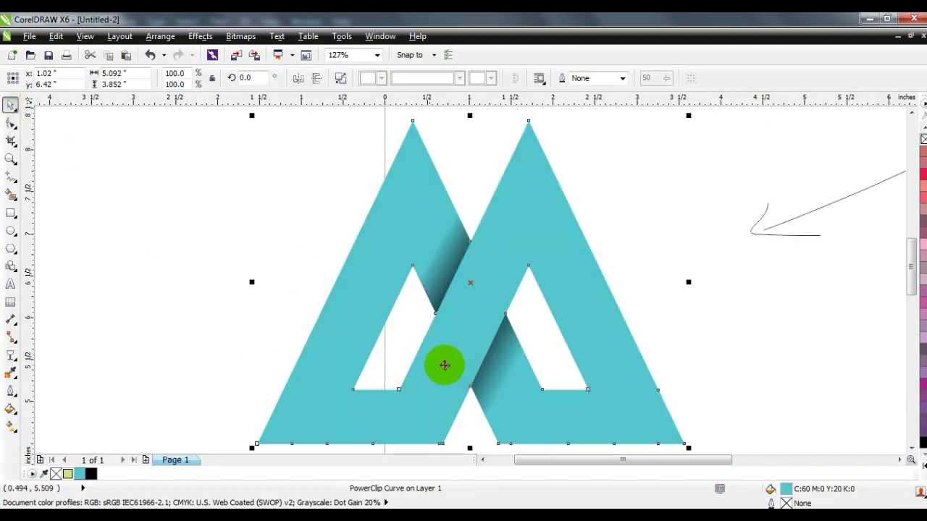
left_click(922, 467)
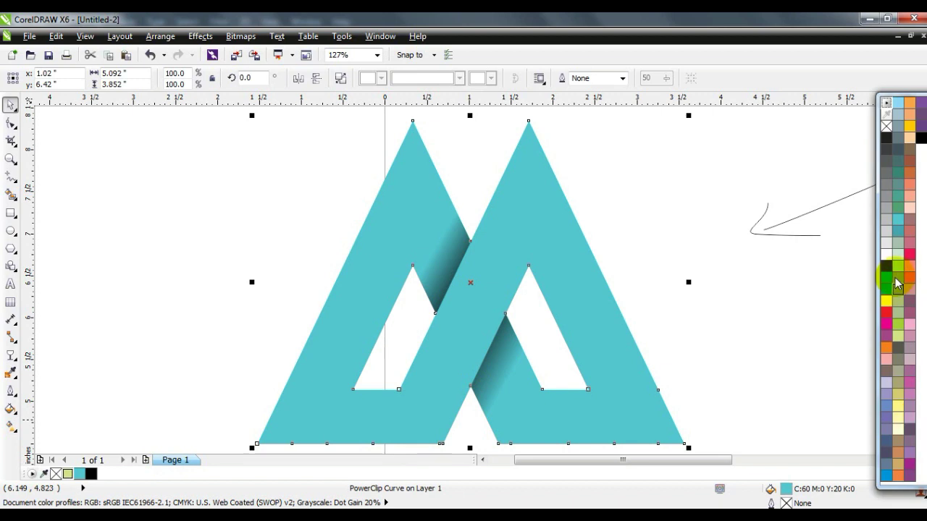
left_click(887, 281)
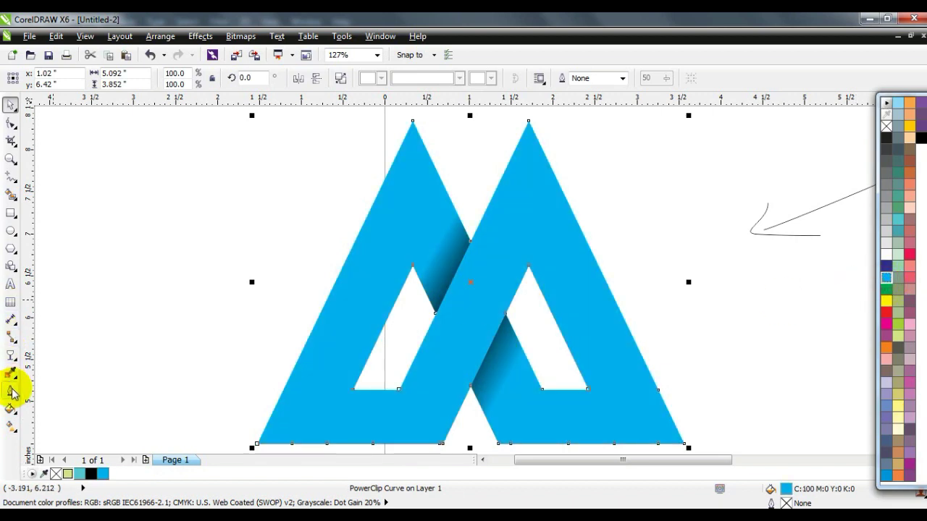
Apply a linear fountain fill to the double-A at about 145 degrees, from cyan at its lower right to lime green at its upper left.
left_click(11, 425)
left_click_drag(648, 409, 389, 256)
left_click(922, 469)
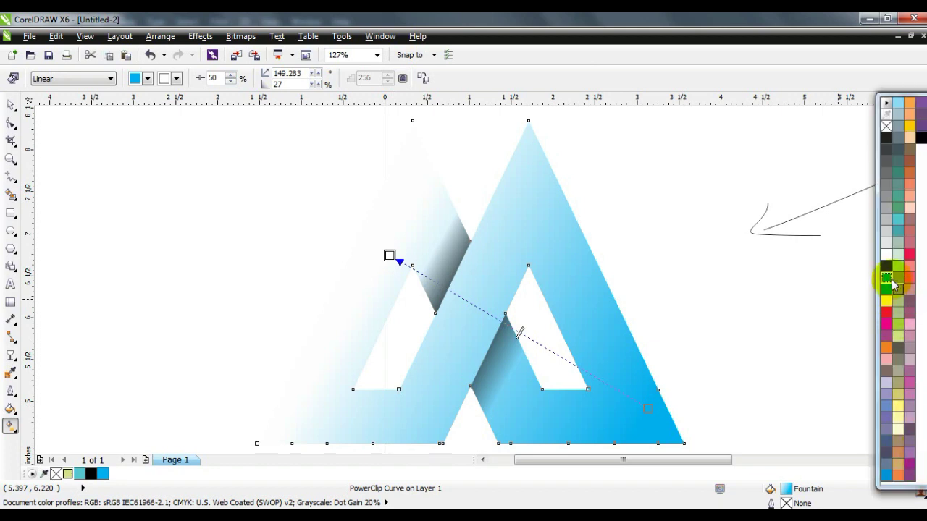
left_click_drag(390, 255, 361, 212)
left_click_drag(649, 408, 594, 376)
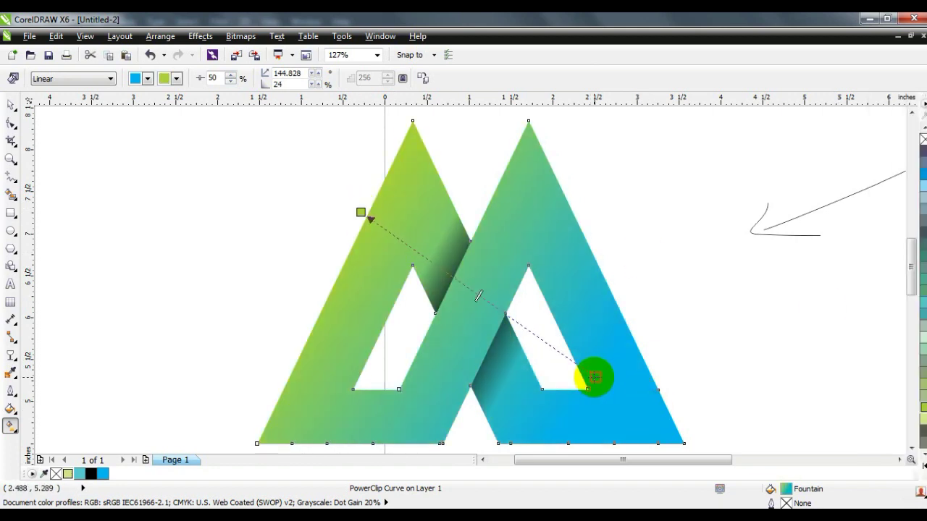
left_click(10, 104)
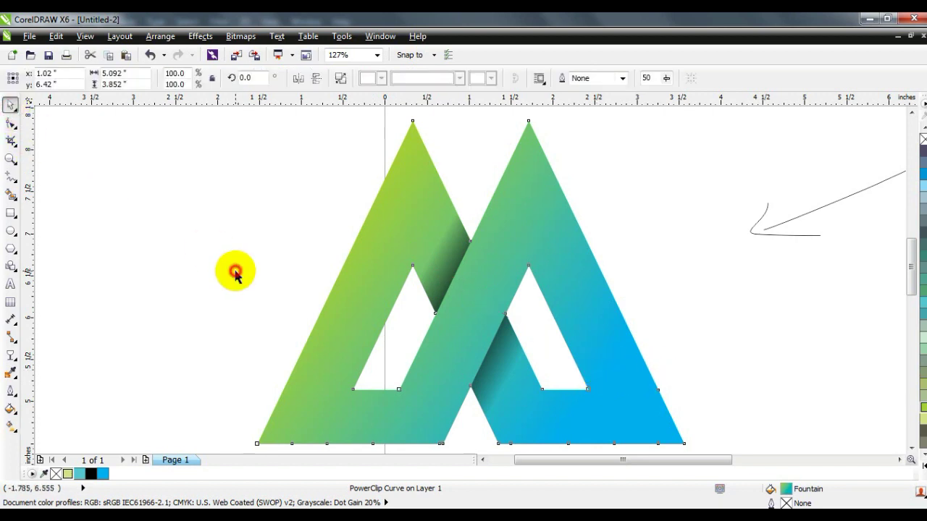
left_click(238, 272)
Scale the double-A logo to about 55% and position it below the lettering variants on the page.
scroll(362, 304, "down", 1)
scroll(362, 304, "down", 2)
left_click(427, 329)
left_click_drag(443, 341, 387, 300)
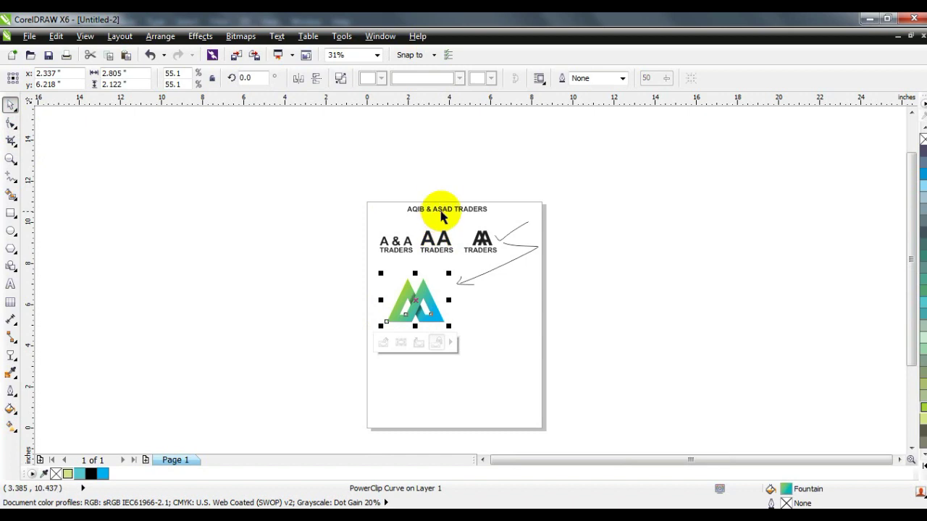
Copy the AQIB & ASAD TRADERS text beneath the logo and break it onto a second line before TRADERS.
left_click_drag(441, 215, 413, 335)
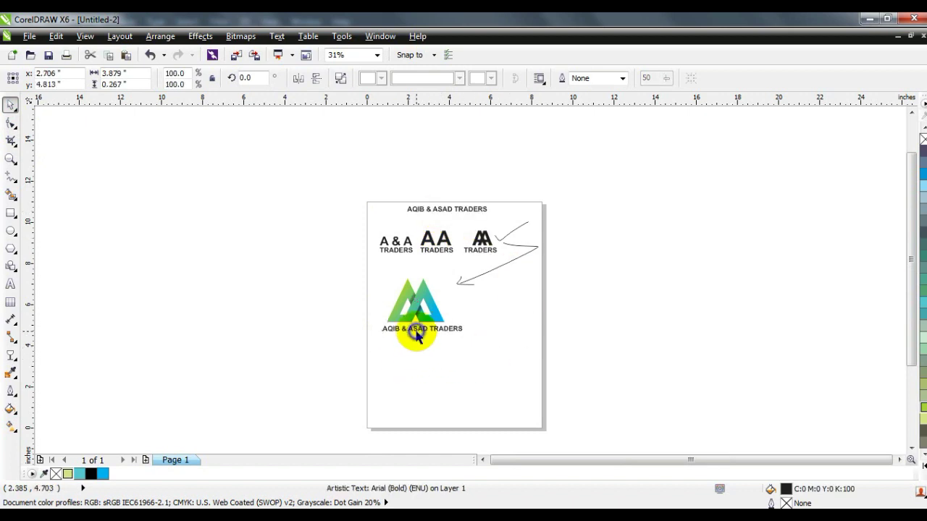
left_click(10, 161)
left_click_drag(341, 207, 517, 352)
left_click(10, 284)
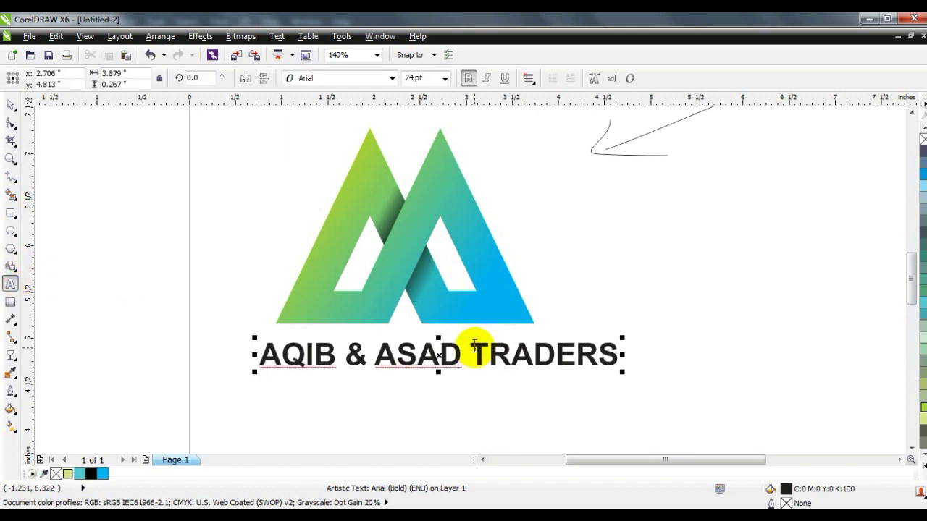
key("Return")
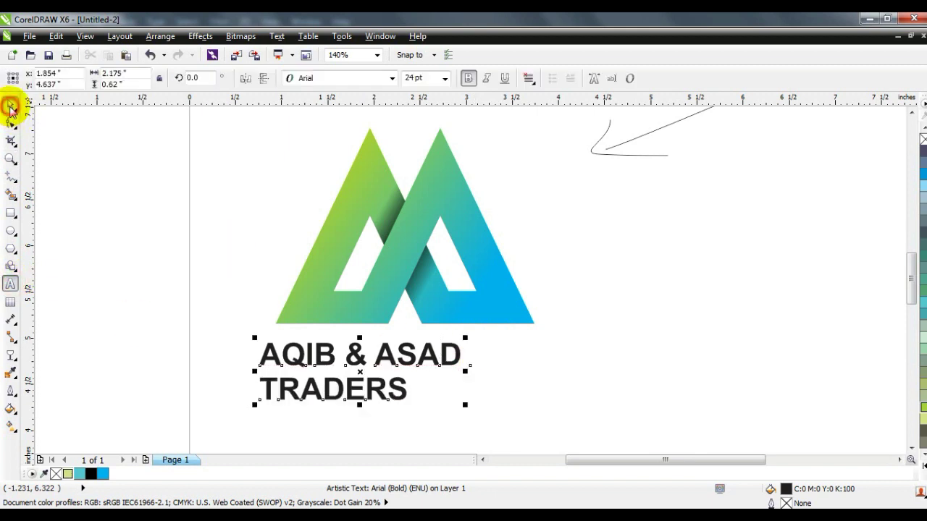
Change the font of the two-line company name to Baro Plain.
left_click(10, 105)
left_click(352, 77)
left_click(340, 111)
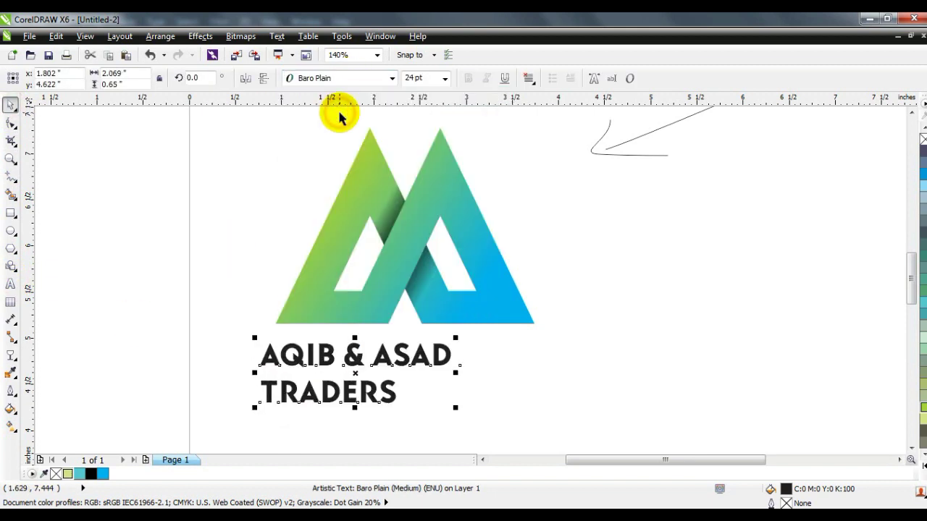
Separate the two text lines, centre them under the logo, and reduce TRADERS to about 19.6 pt.
left_click_drag(378, 398, 406, 352)
left_click(382, 362, "shift")
key("c")
left_click_drag(473, 392, 430, 399)
left_click(513, 417)
left_click(476, 393)
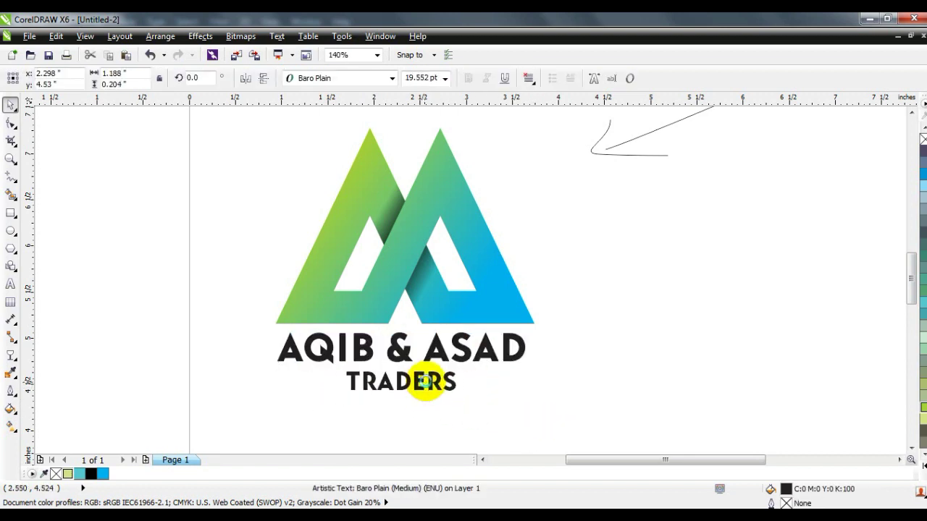
Scale AQIB & ASAD and TRADERS down slightly together and position them centred just beneath the logo.
left_click(408, 354, "shift")
left_click_drag(529, 395, 516, 391)
left_click_drag(441, 364, 446, 355)
left_click(499, 386)
Group the logo with its lettering and clear the lettering variants and arrow sketches from the page.
scroll(506, 391, "down", 2)
left_click_drag(532, 397, 340, 239)
key("ctrl+g")
key("Down")
key("Down")
key("Down")
key("Down")
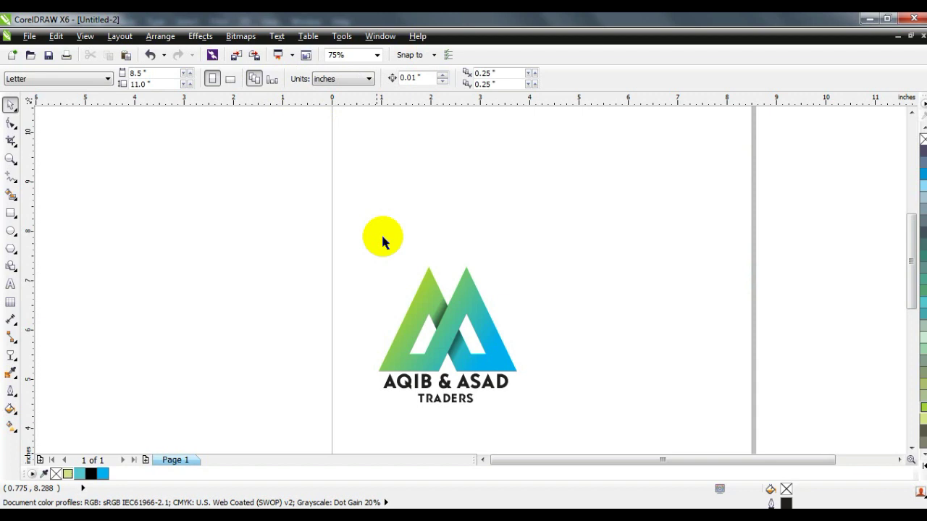
key("F4")
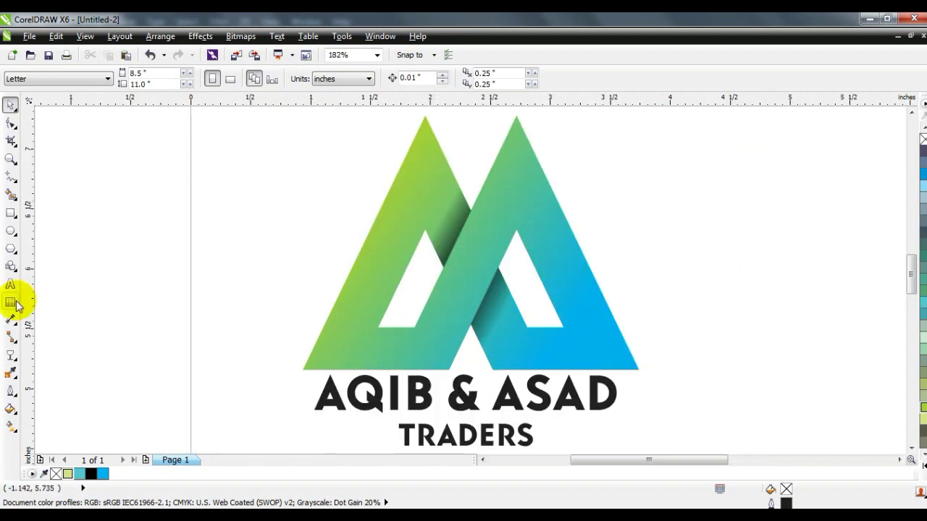